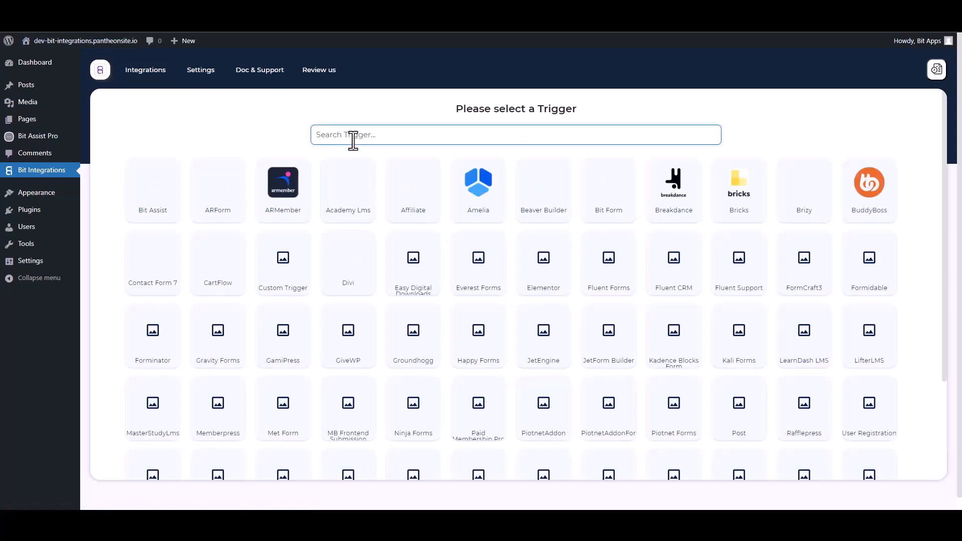
Step: Choose Bit Assist as the trigger, copy its webhook URL and start fetching test data
click(167, 195)
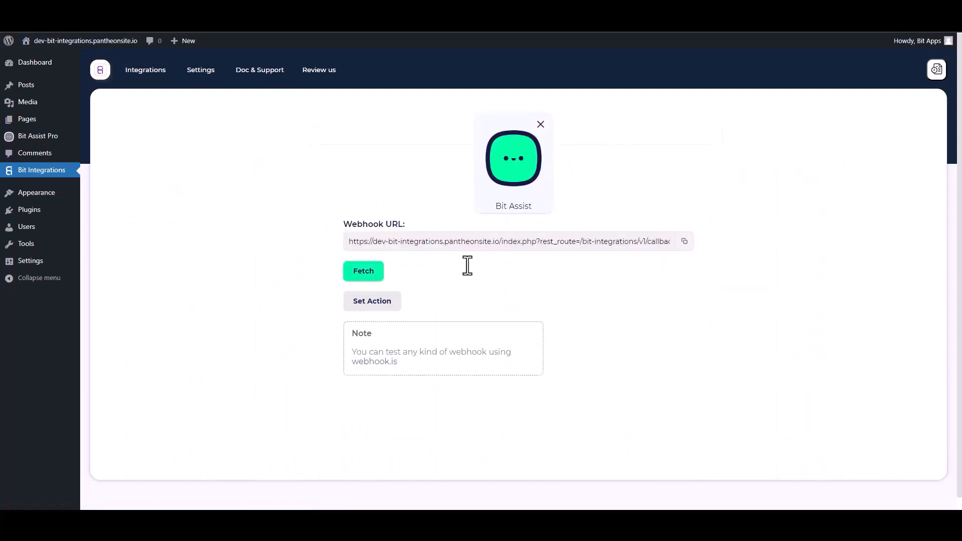
click(684, 243)
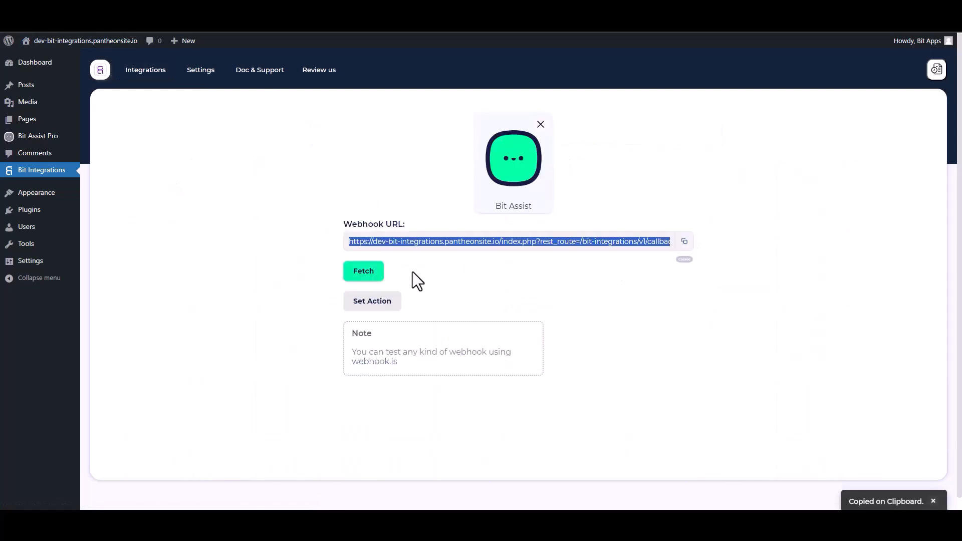
click(365, 272)
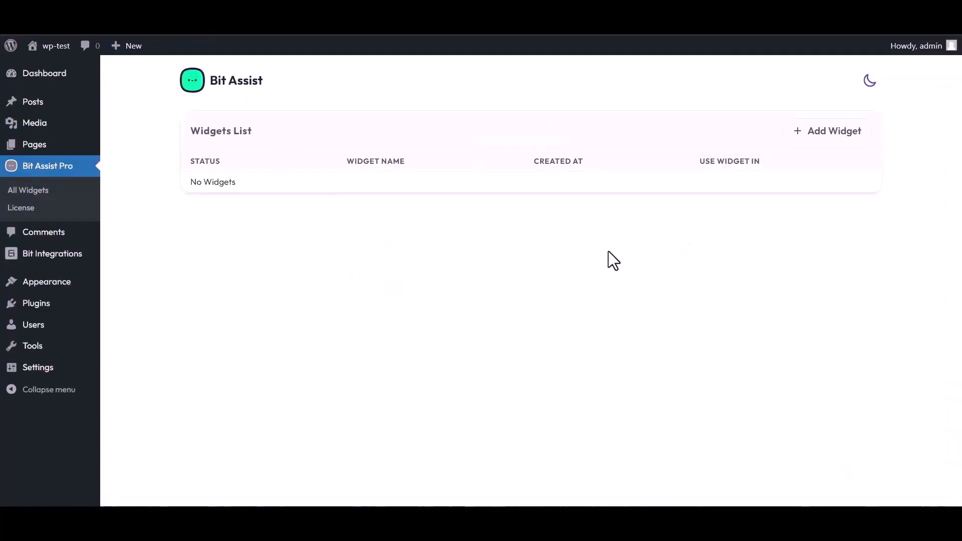
Step: Create a Bit Assist Pro widget named 'Bit Integrations' and open it in the editor
click(829, 134)
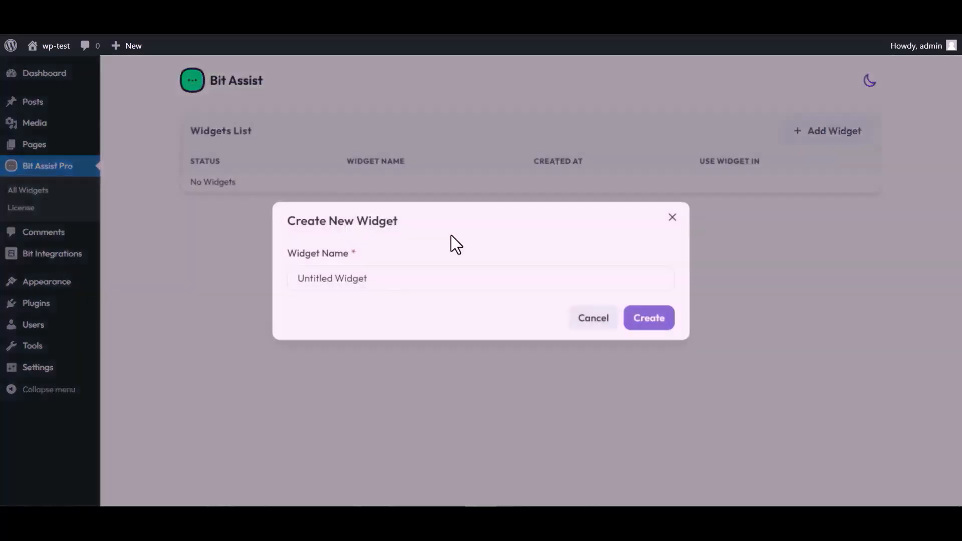
click(373, 278)
triple_click(372, 278)
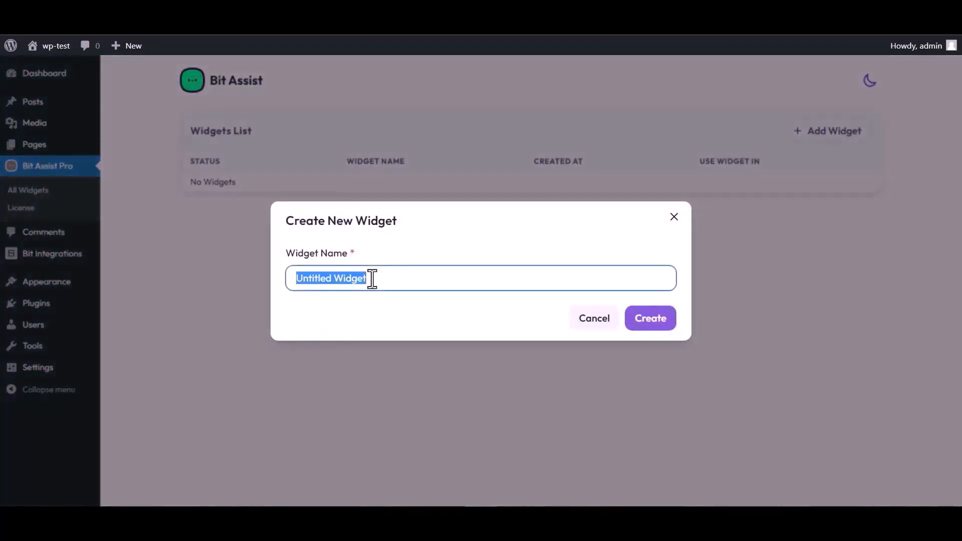
text(Bi)
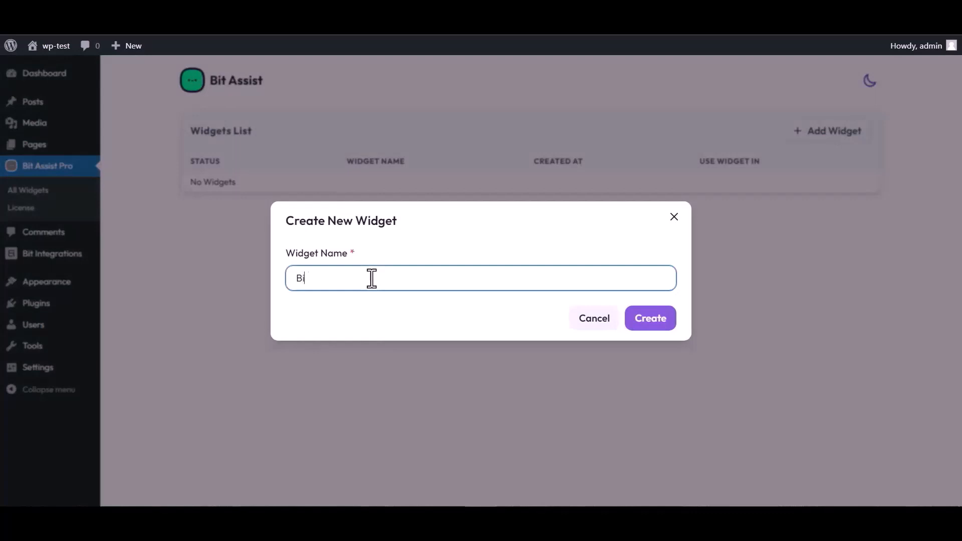
text(t Integrations)
click(651, 323)
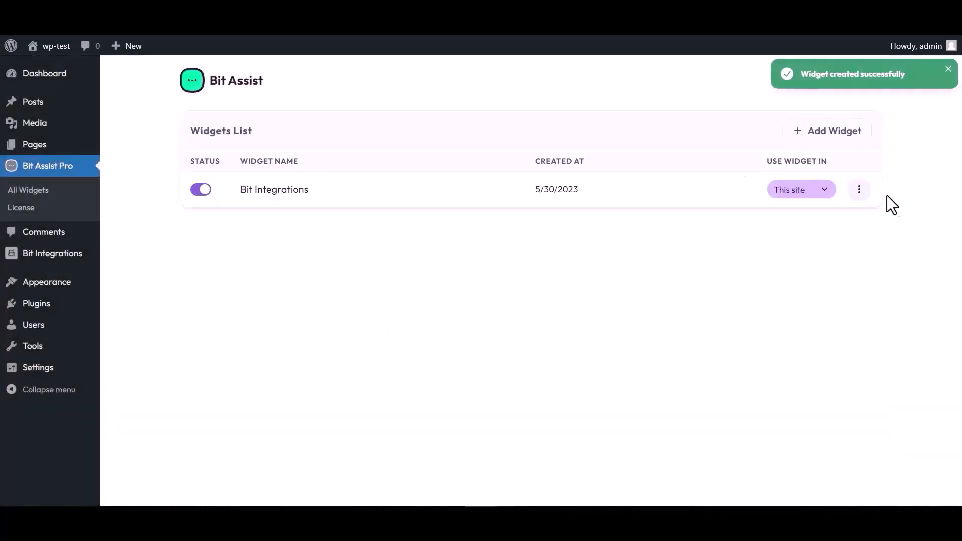
click(859, 190)
click(760, 221)
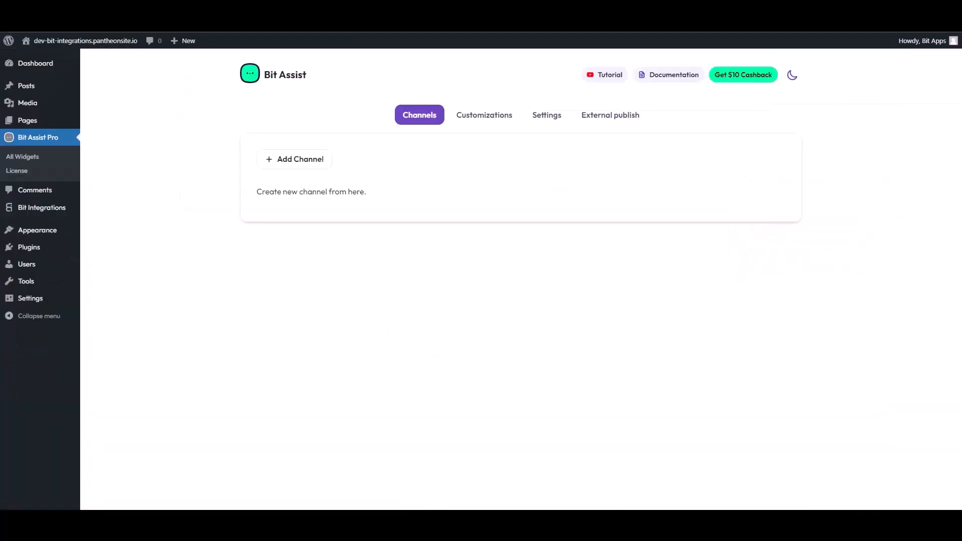
Step: Add a Custom Form channel and retitle it 'Contact Form'
click(303, 165)
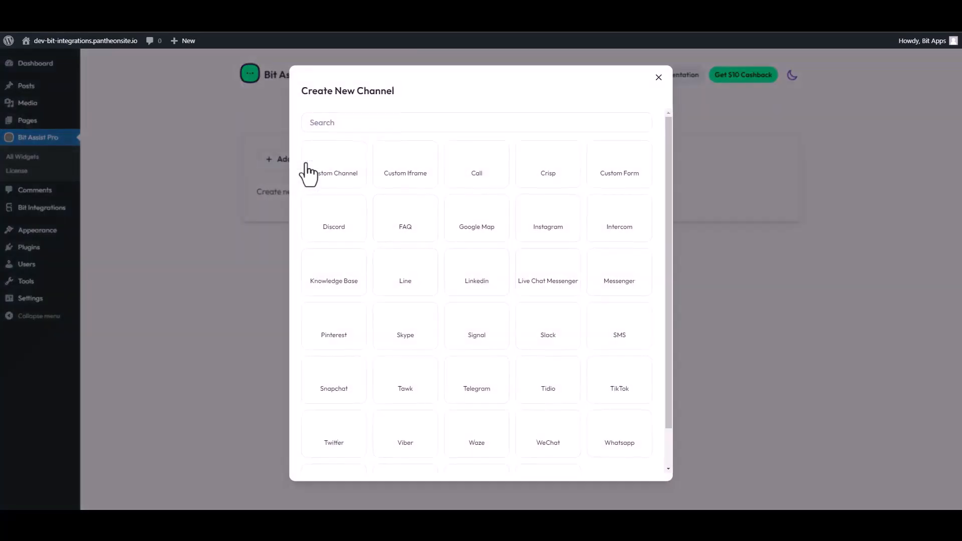
click(341, 120)
click(610, 170)
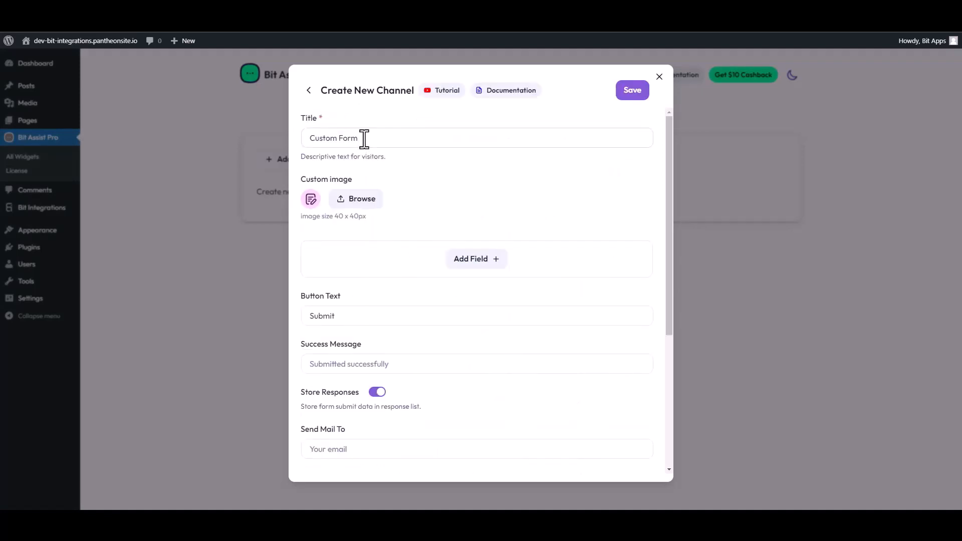
triple_click(363, 139)
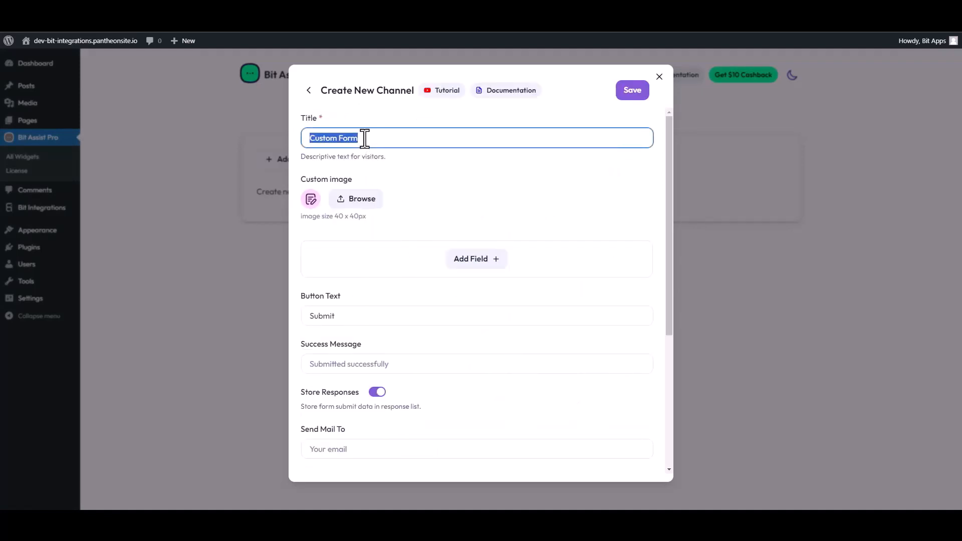
text(C)
Step: Add two text fields labelled 'First Name' and 'Last Name' to the form
click(483, 261)
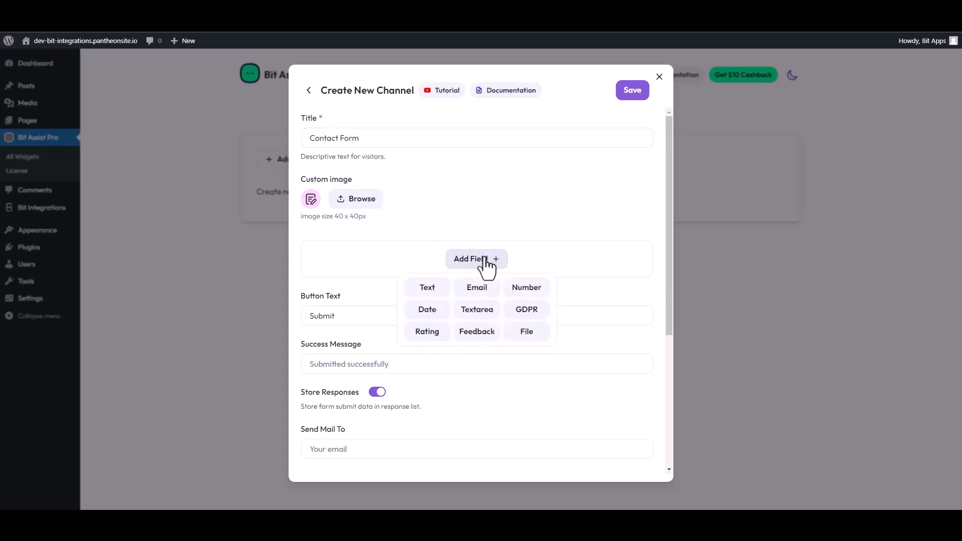
click(430, 288)
double_click(371, 288)
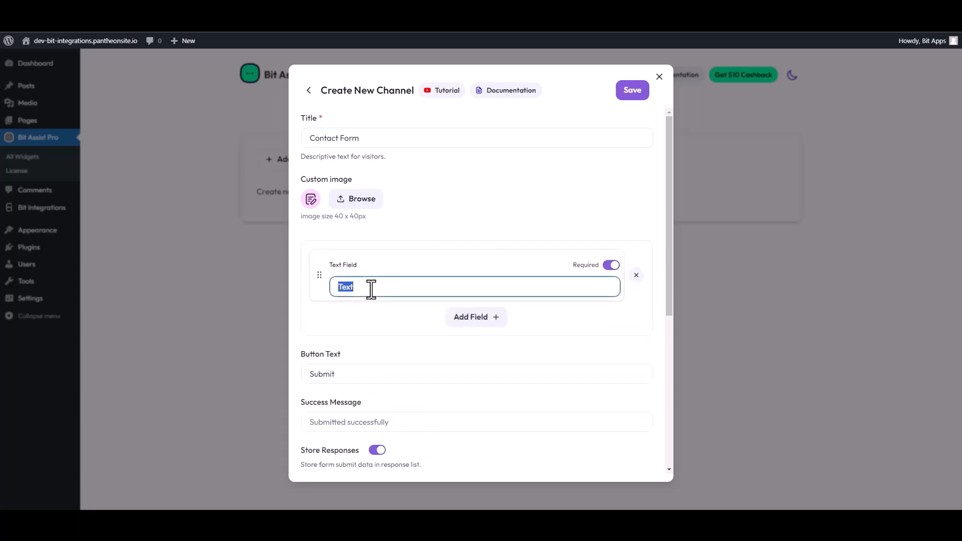
text(First Name)
click(477, 319)
click(431, 349)
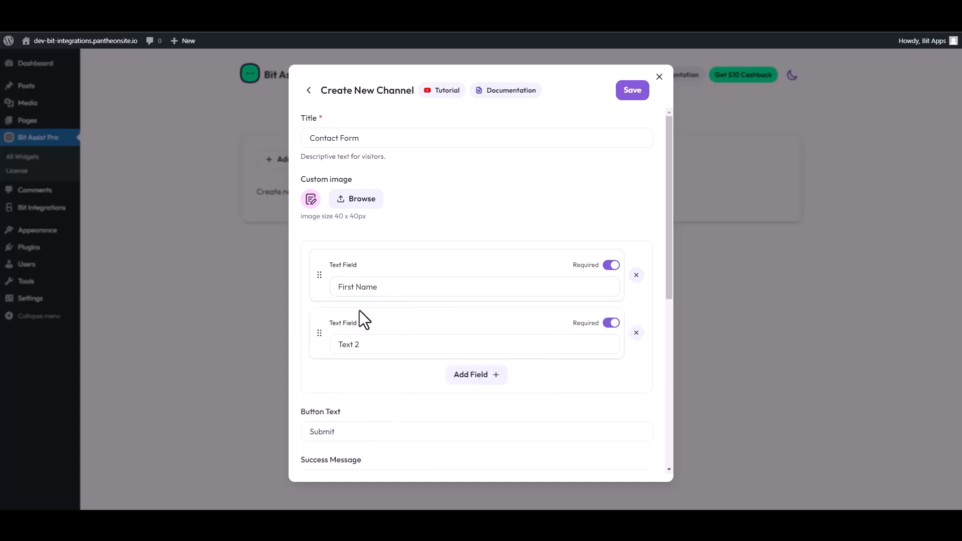
click(358, 344)
double_click(357, 344)
text(Last)
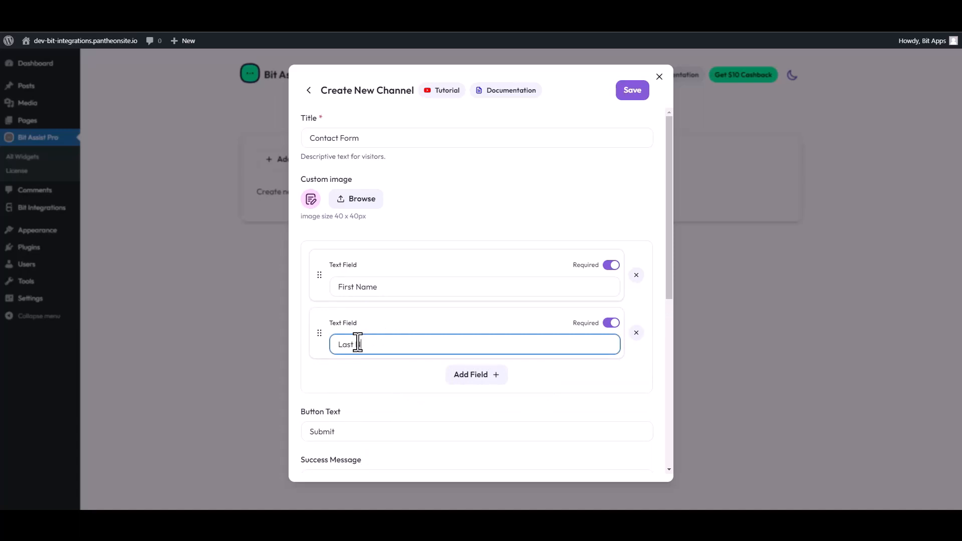
text( Name)
Step: Add Email, Number and File upload fields to the form
click(478, 376)
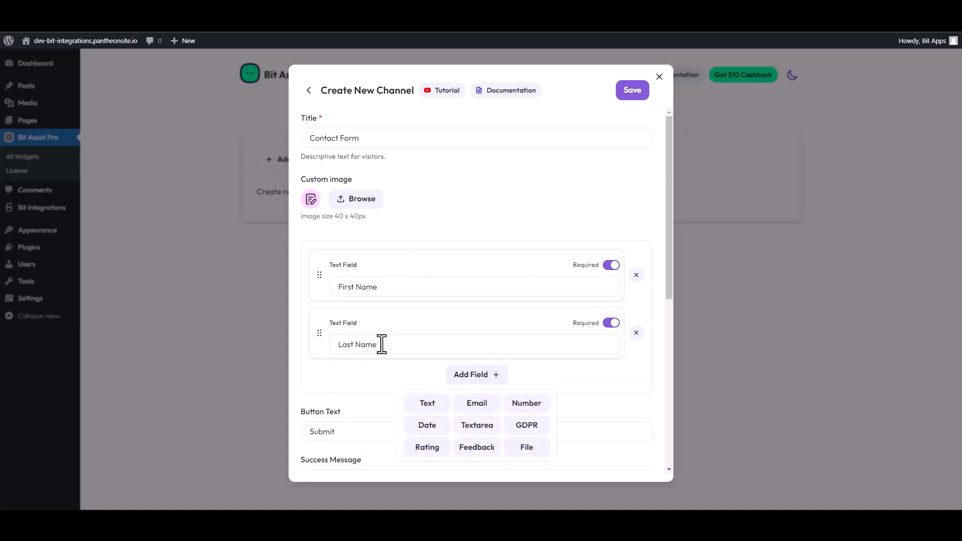
click(474, 410)
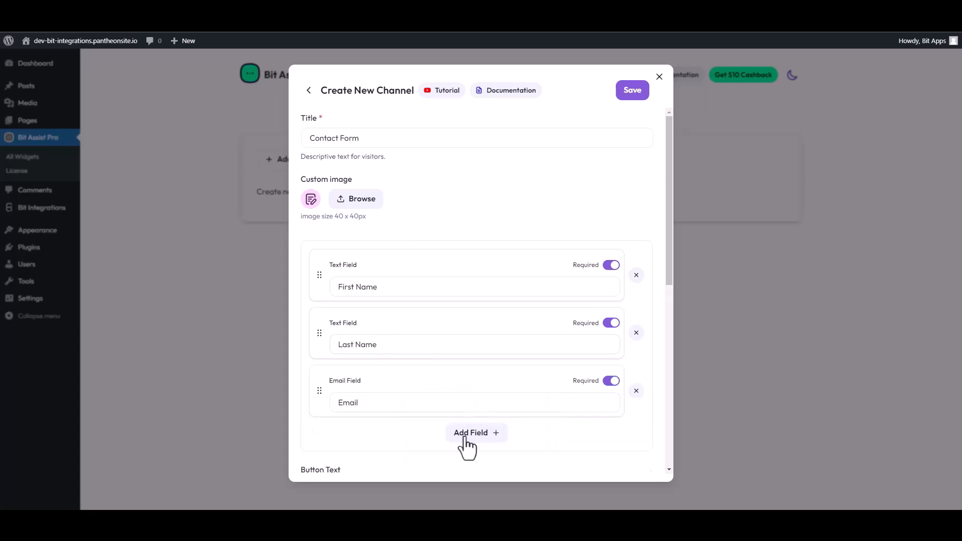
click(466, 433)
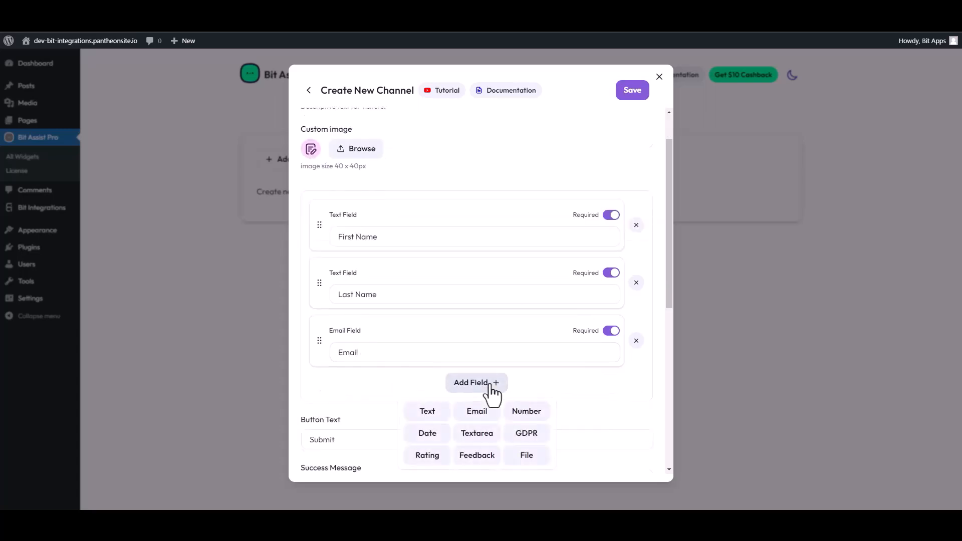
click(526, 413)
click(484, 441)
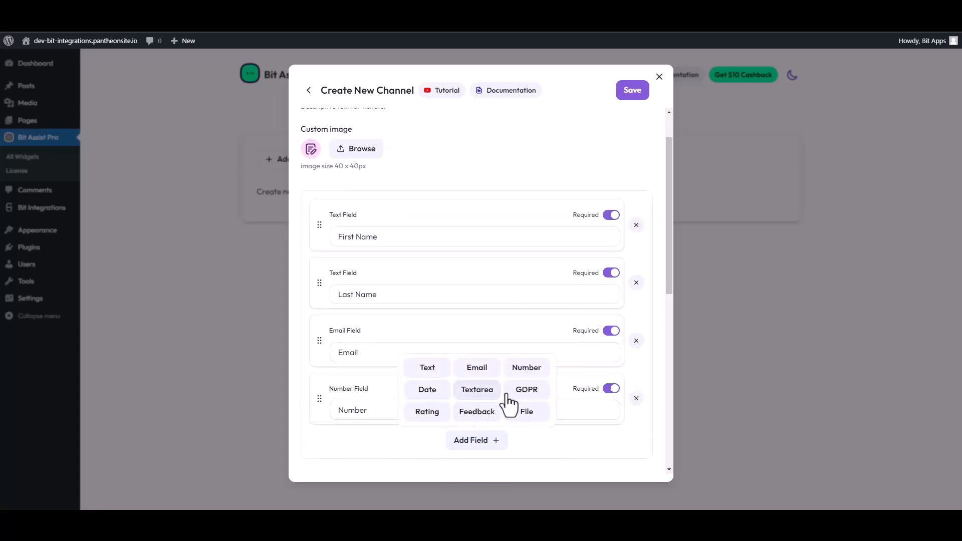
click(520, 415)
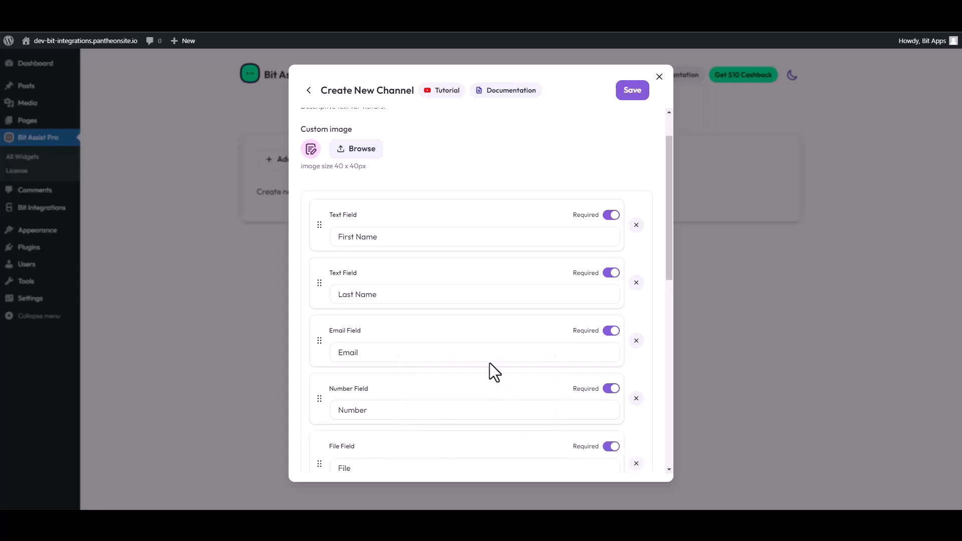
Step: Paste the copied Bit Integrations webhook URL into Webhook URL and save the channel
scroll(487, 345, down, 5)
scroll(466, 335, down, 4)
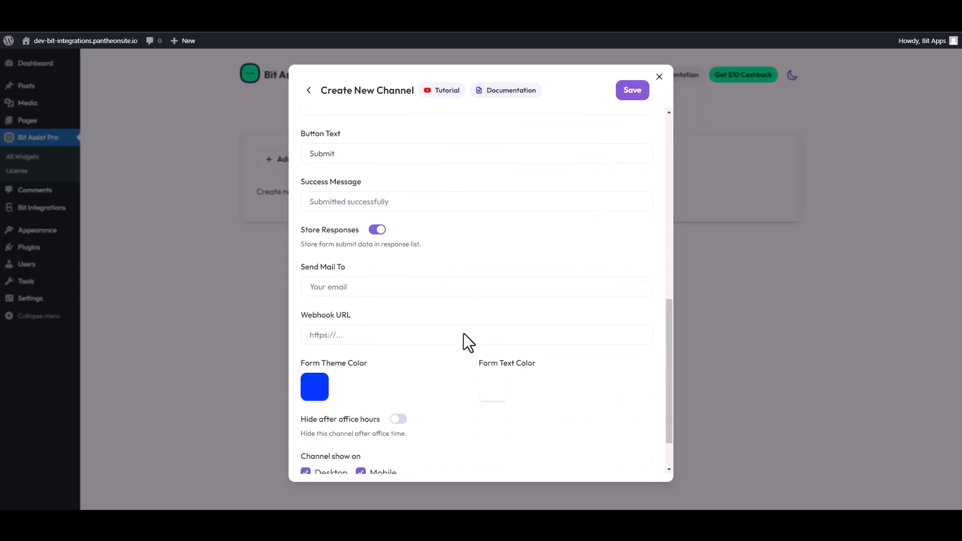
click(373, 299)
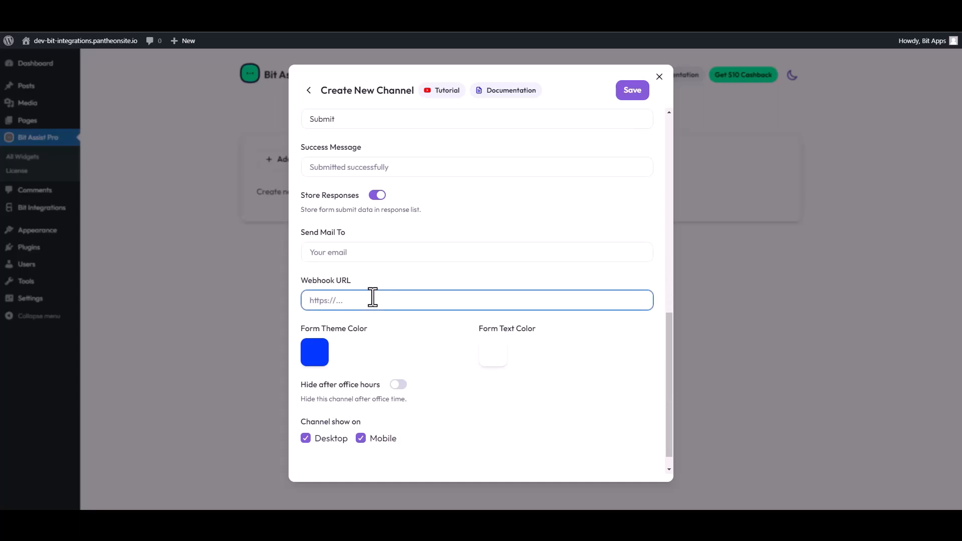
key(ctrl+v)
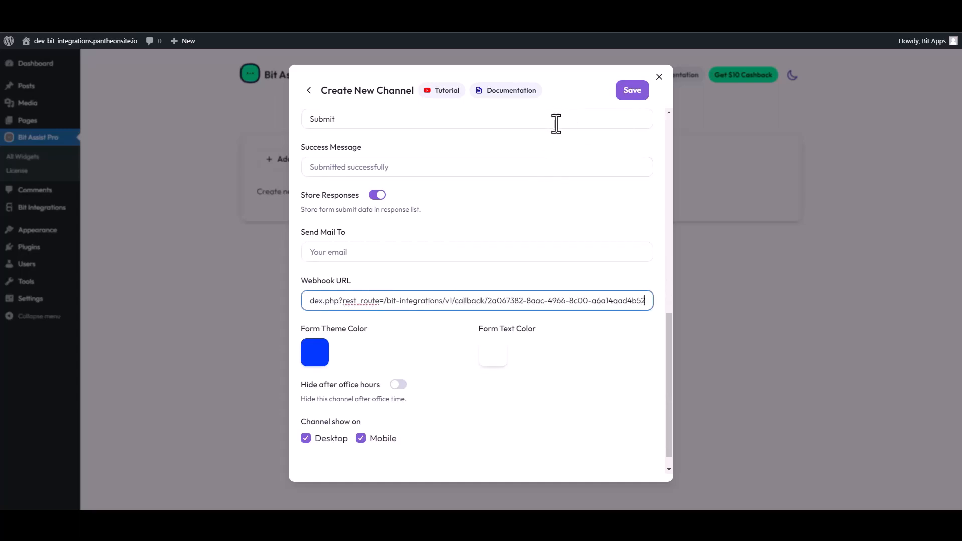
scroll(553, 126, up, 5)
click(628, 92)
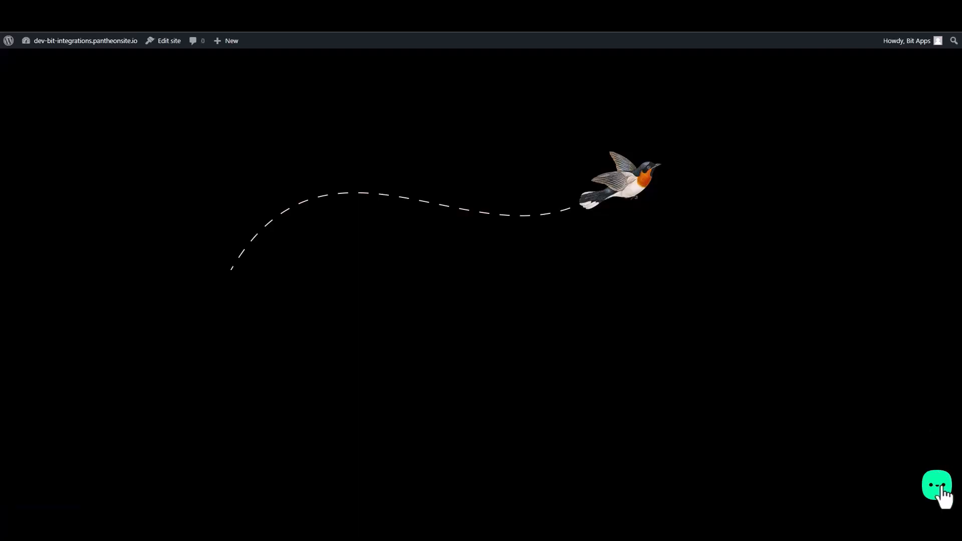
Step: Open the site's Contact Form and fill in first name, last name, e-mail and phone number
click(938, 487)
click(893, 447)
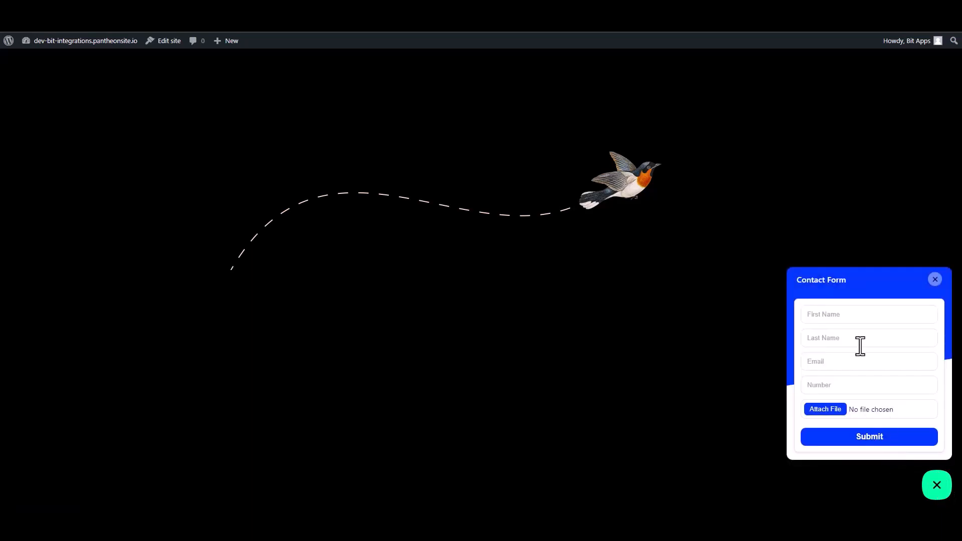
click(837, 316)
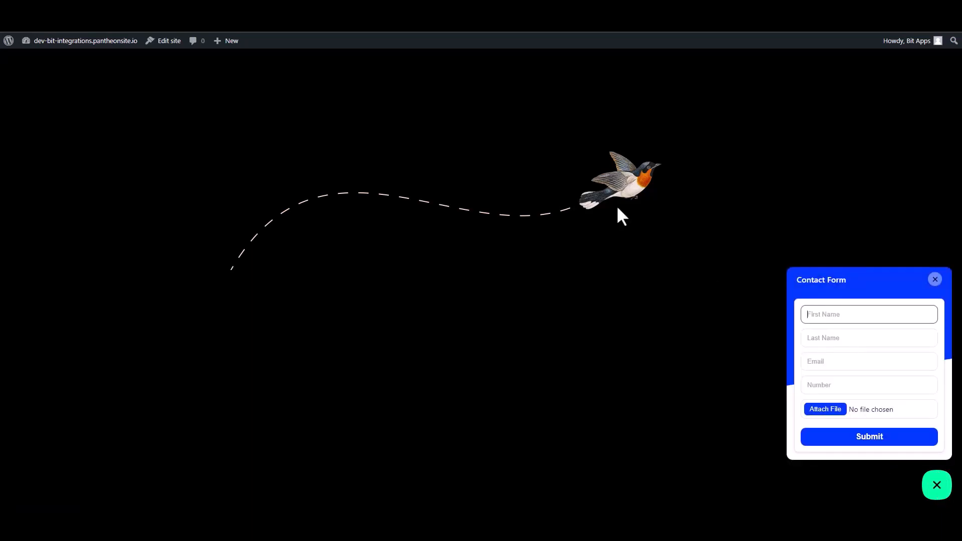
text(test)
click(841, 339)
text(t1)
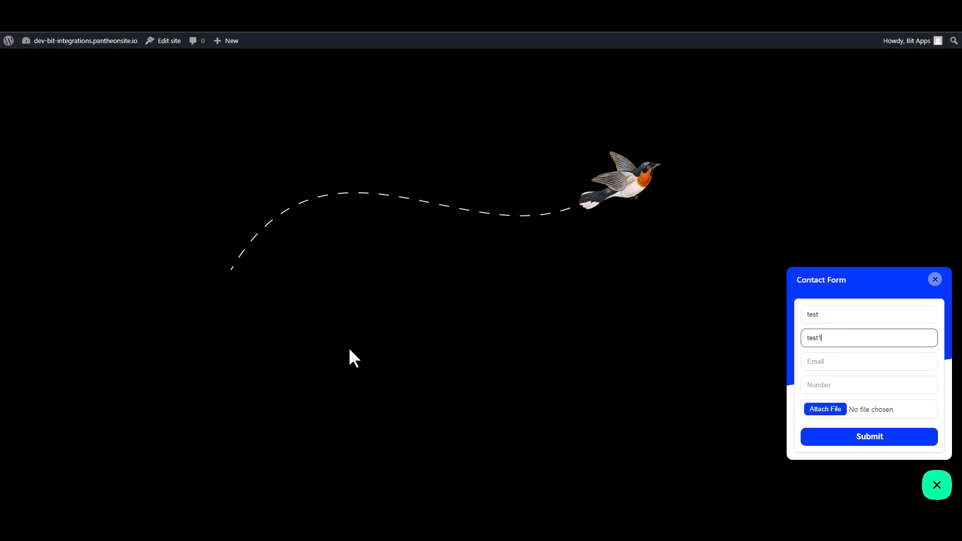
click(813, 367)
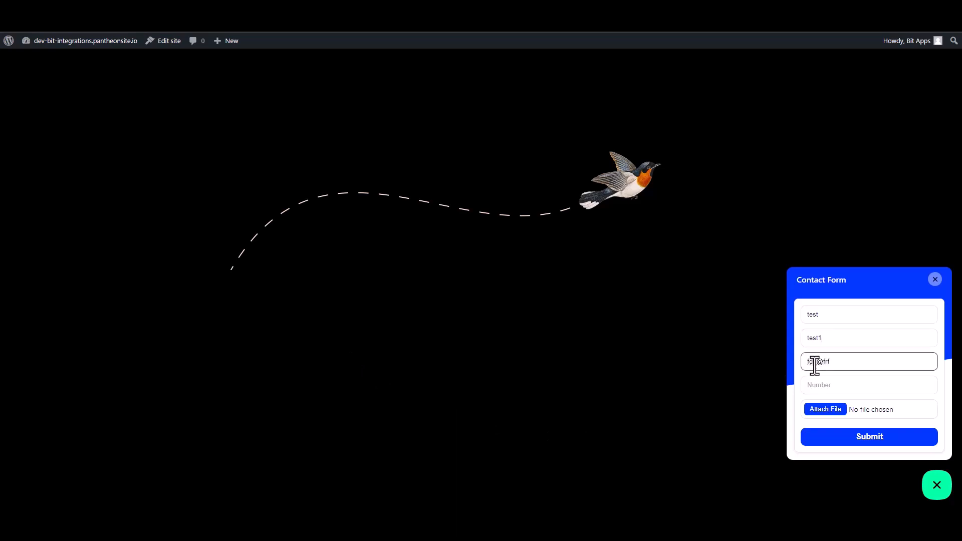
click(830, 380)
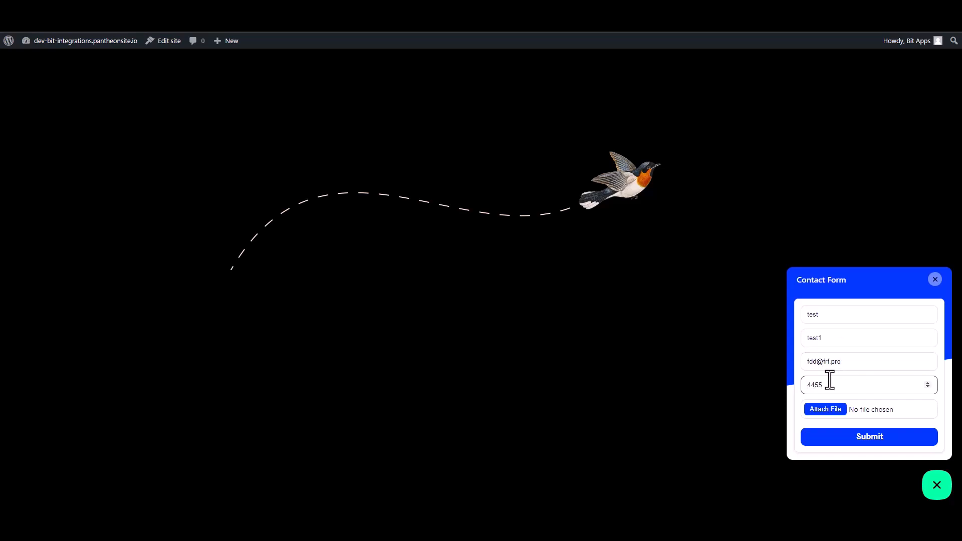
Step: Attach bit_assist_logo.png to the form and submit it
click(830, 413)
click(825, 412)
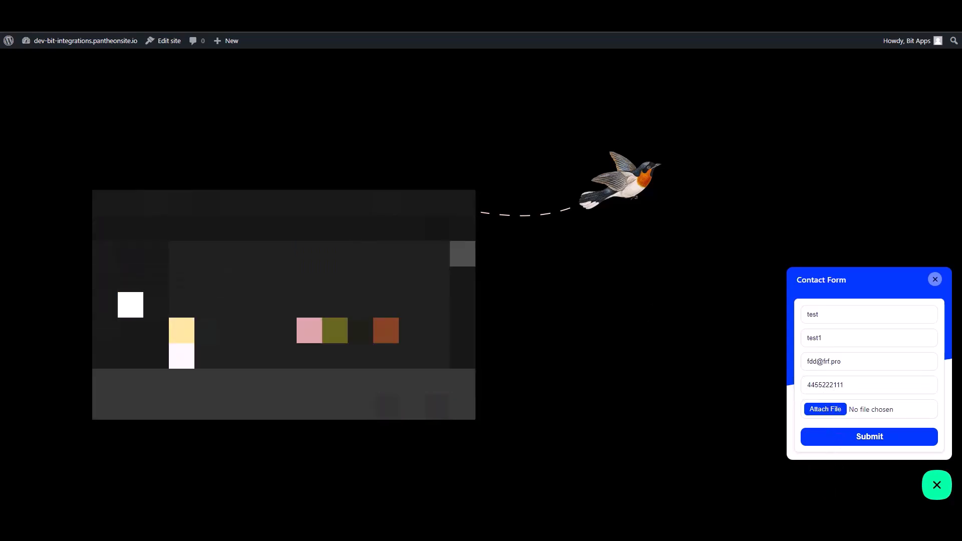
click(207, 279)
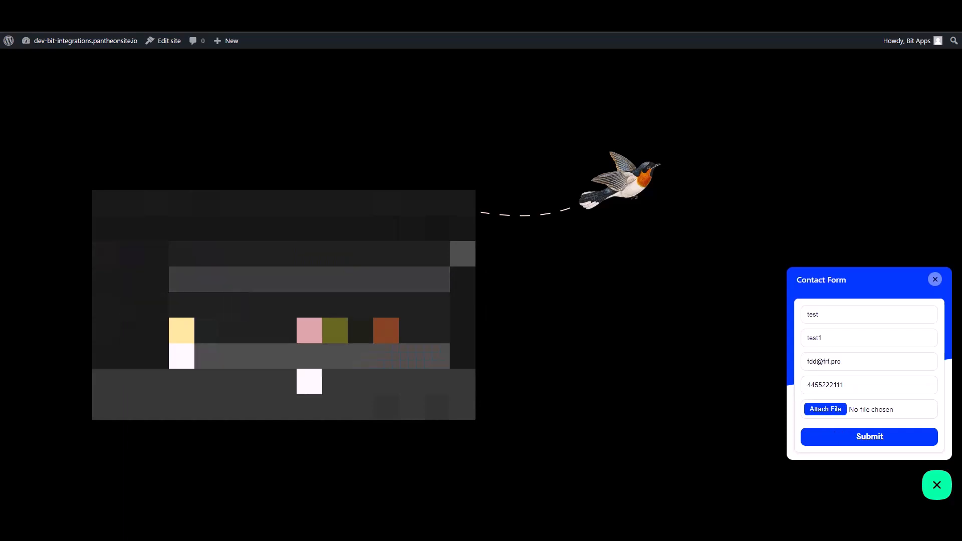
click(386, 407)
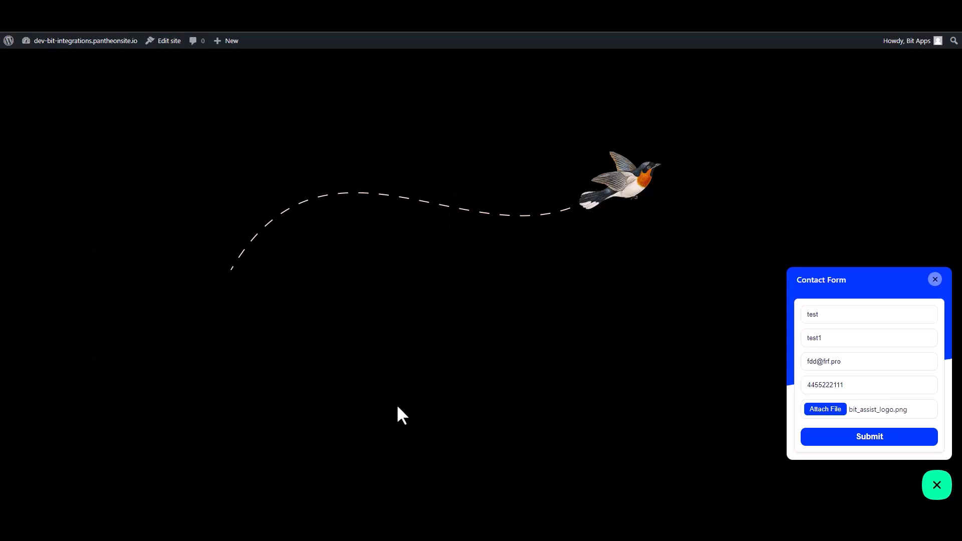
click(866, 440)
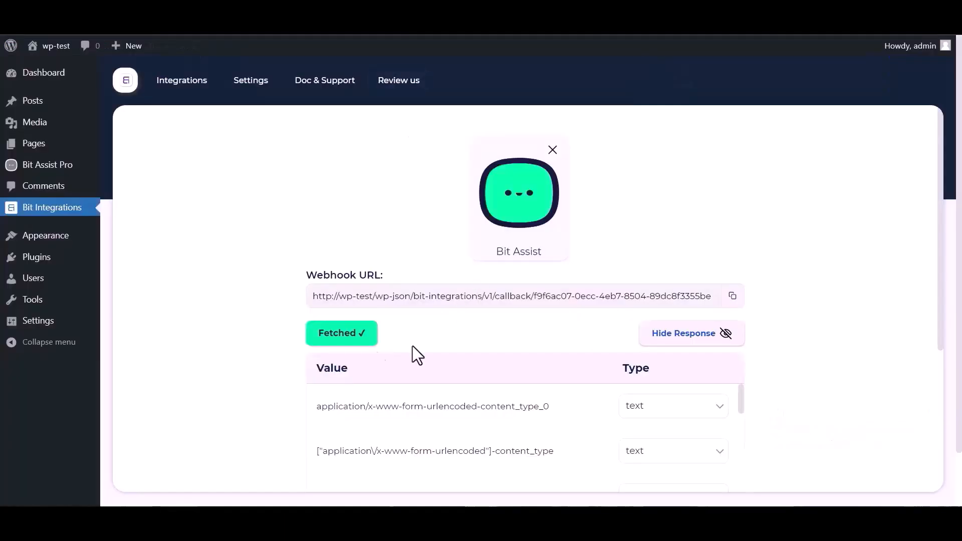
Step: Set Dropbox as the webhook's action and open the Dropbox API Console for client credentials
scroll(622, 331, down, 1)
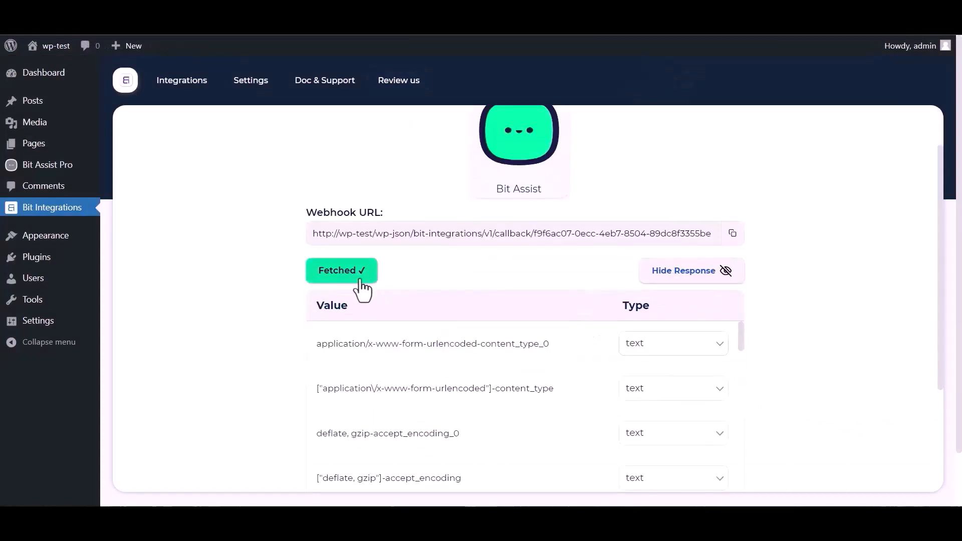
scroll(429, 389, down, 10)
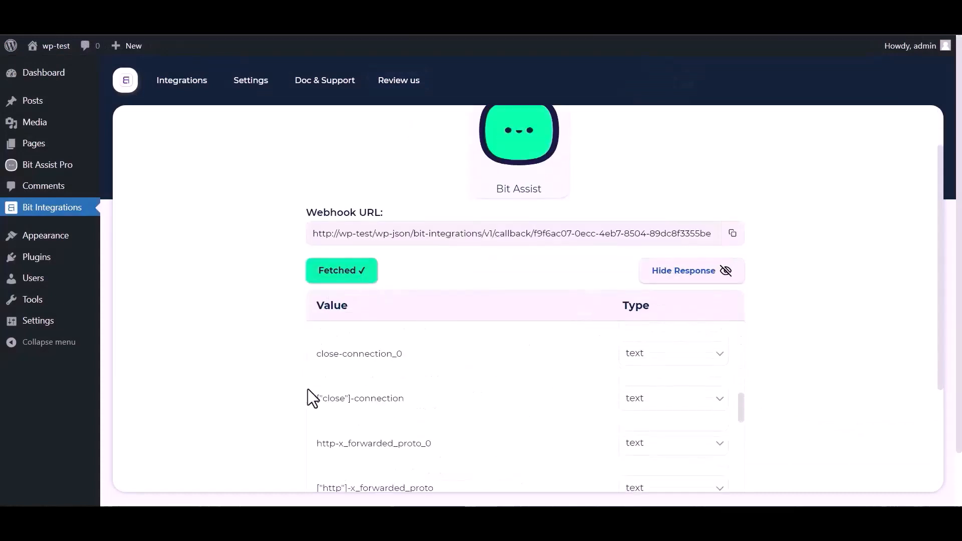
scroll(316, 386, down, 6)
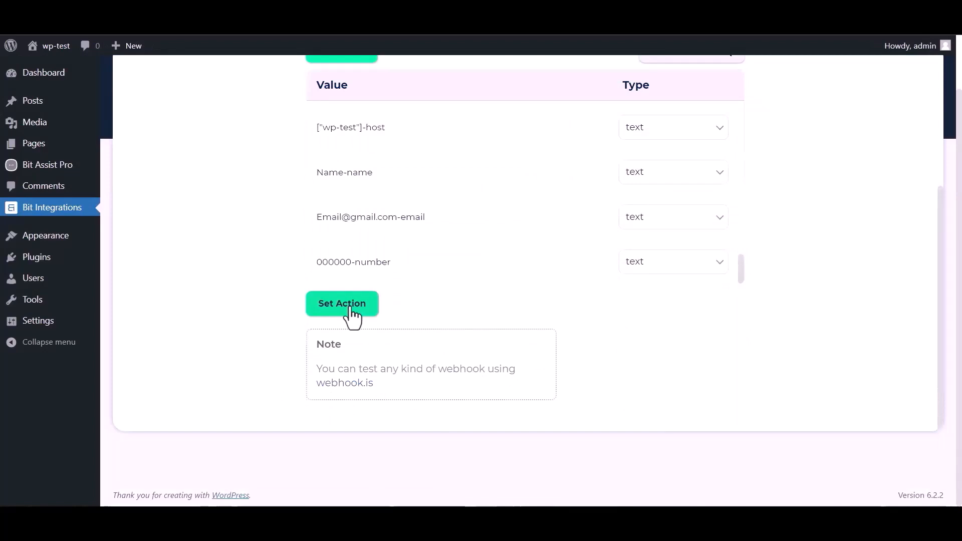
click(350, 309)
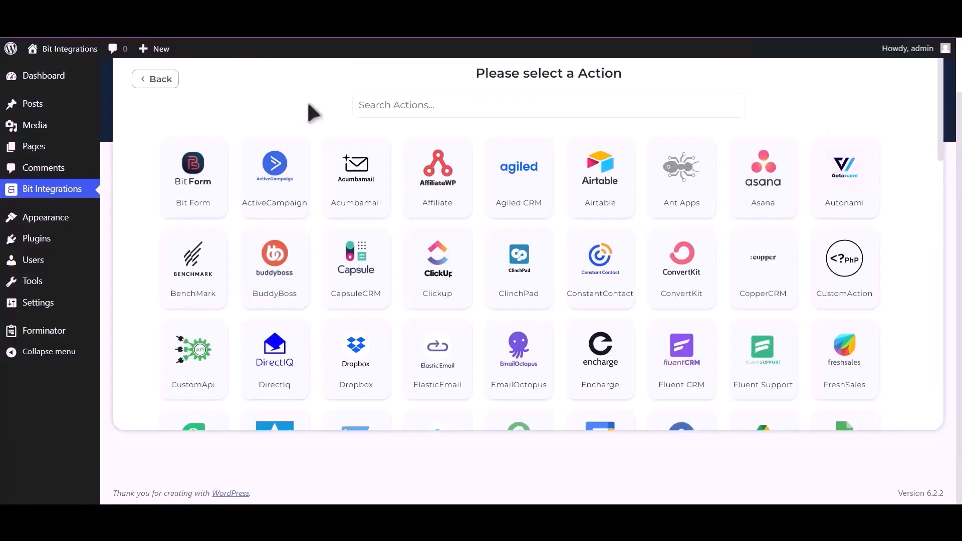
click(373, 106)
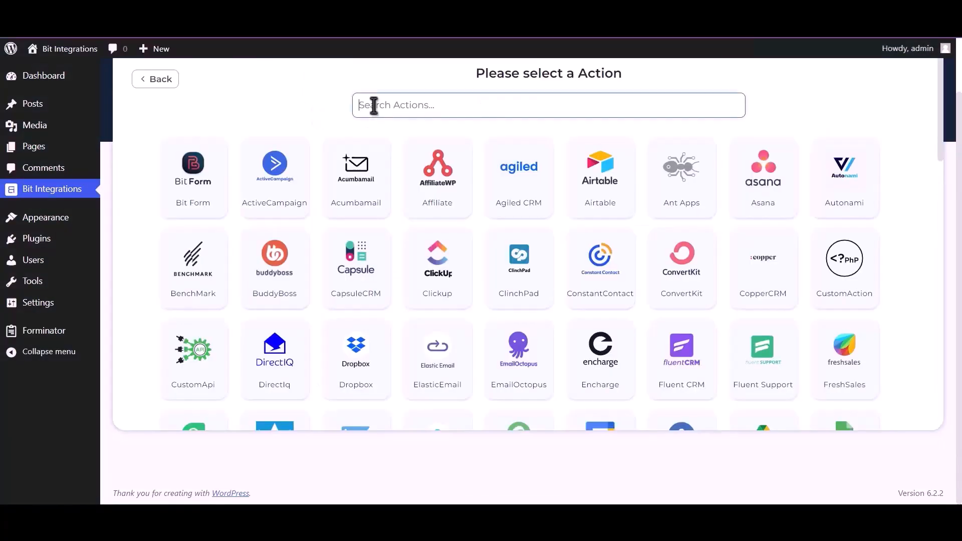
text(Dropbox)
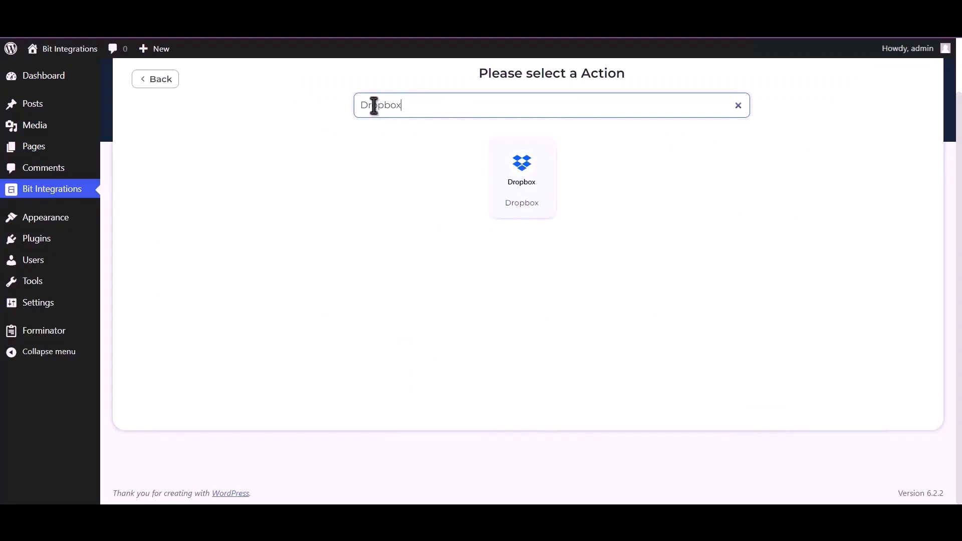
click(520, 180)
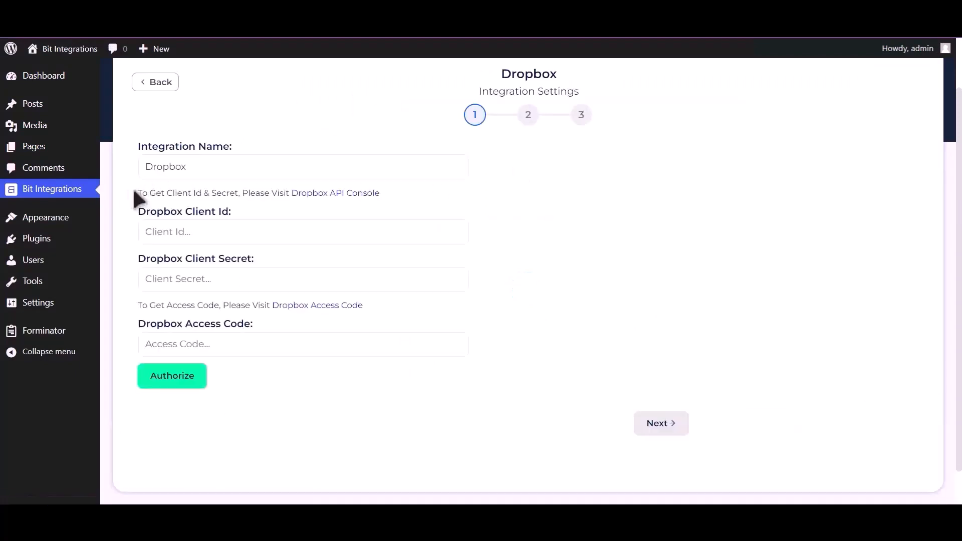
drag(136, 193, 288, 194)
click(335, 198)
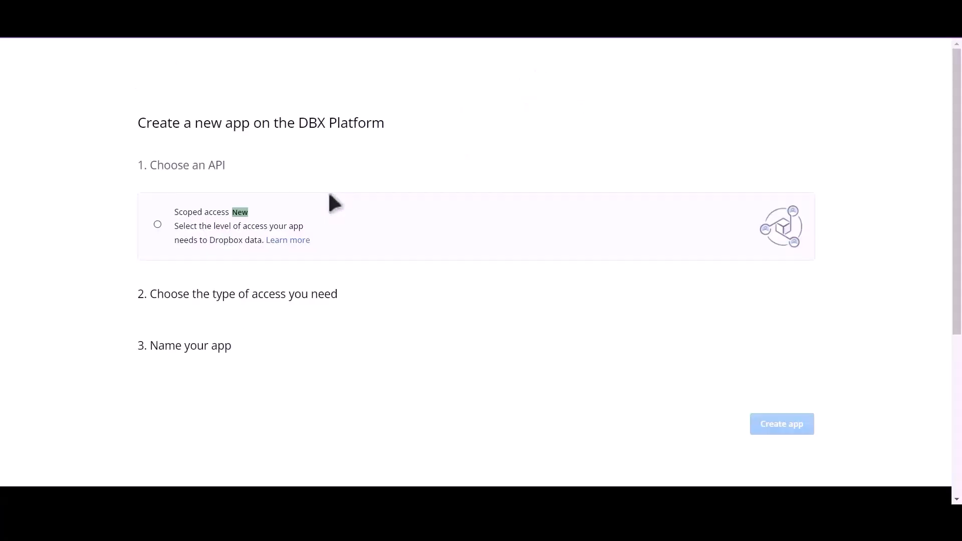
Step: Create a scoped-access, Full Dropbox app named 'BitIntegrations'
click(158, 224)
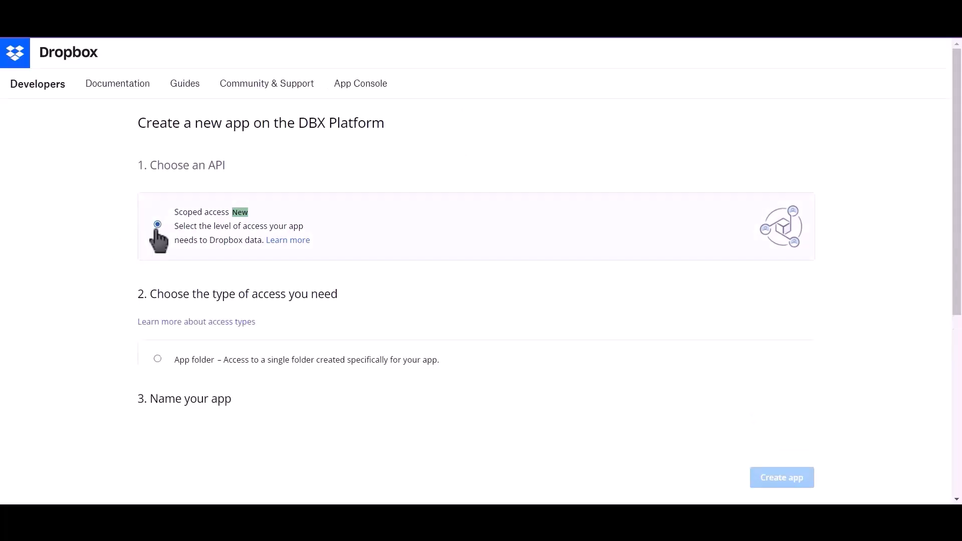
click(159, 404)
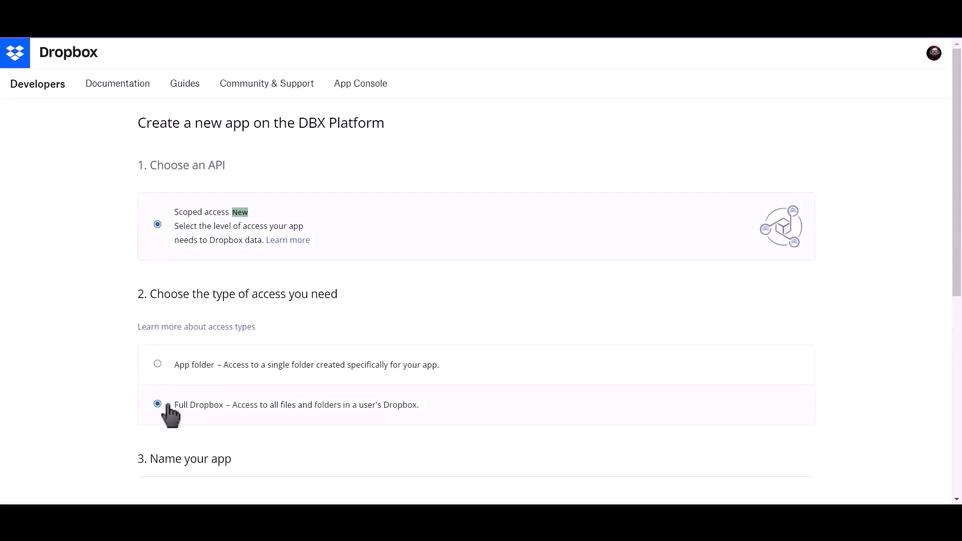
scroll(176, 416, down, 4)
click(205, 289)
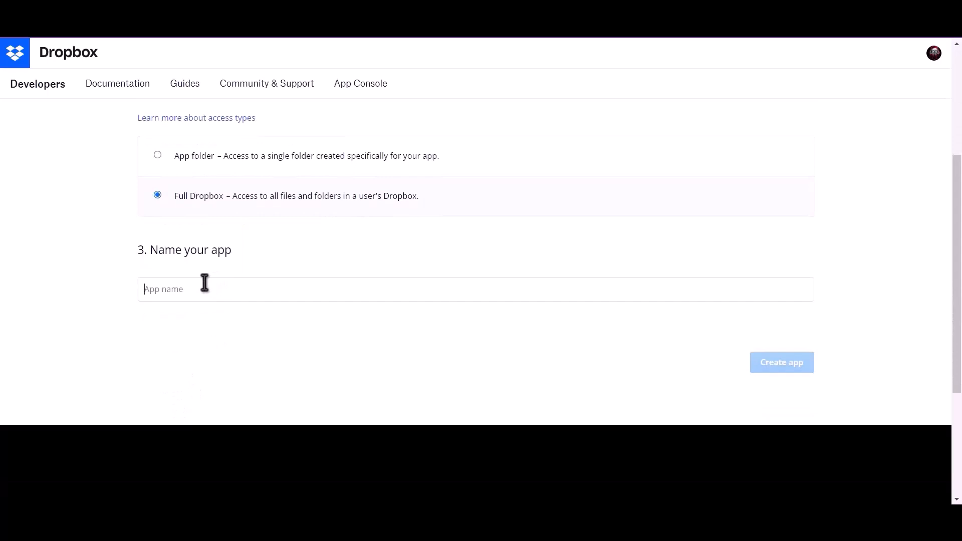
text(Bit)
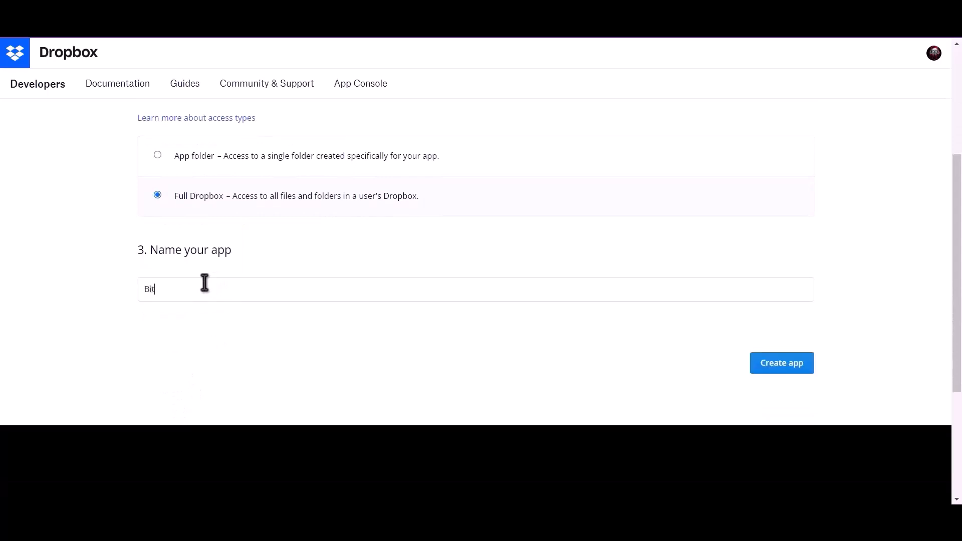
text(Inte)
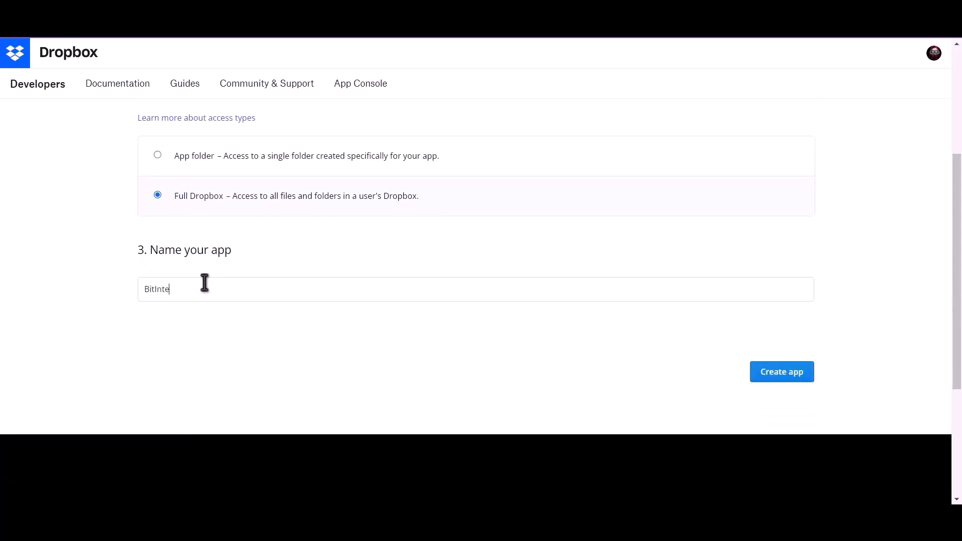
text(grations)
click(764, 380)
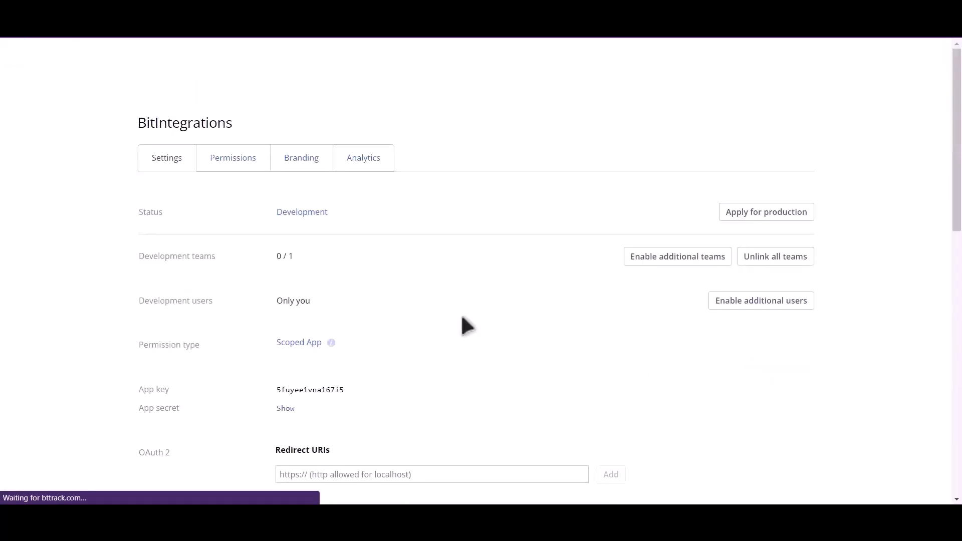
Step: In Permissions, enable account info write, file metadata write, and file content write and read scopes
click(231, 160)
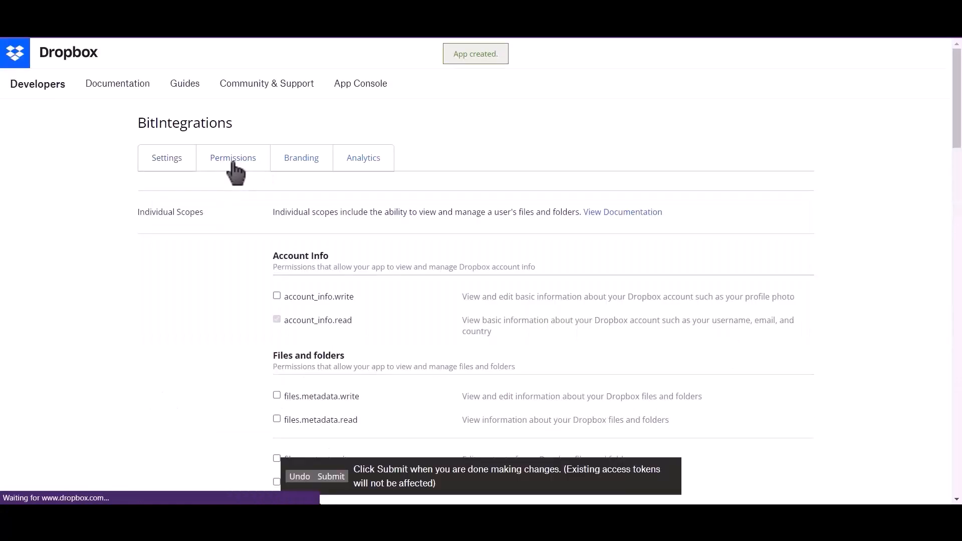
click(276, 295)
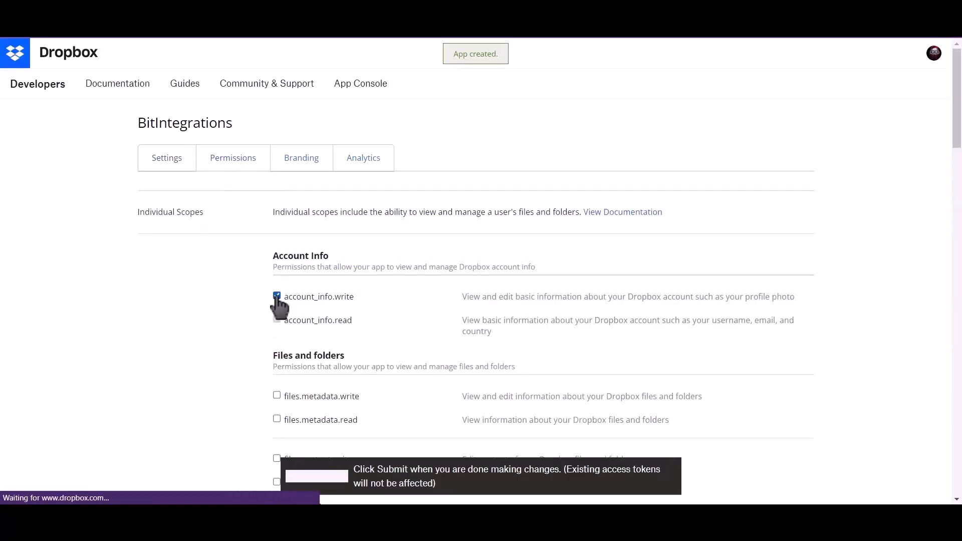
scroll(276, 298, down, 2)
click(277, 292)
scroll(278, 293, down, 2)
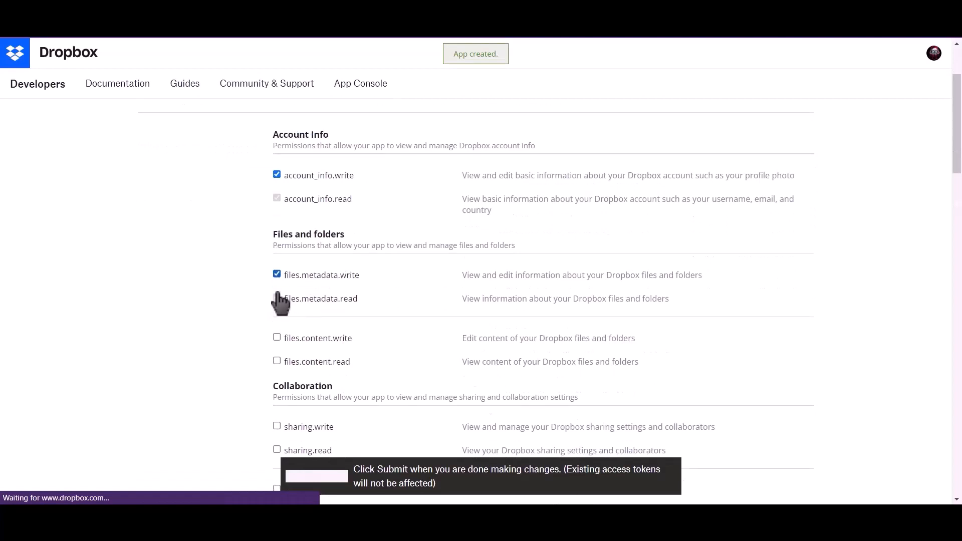
click(277, 250)
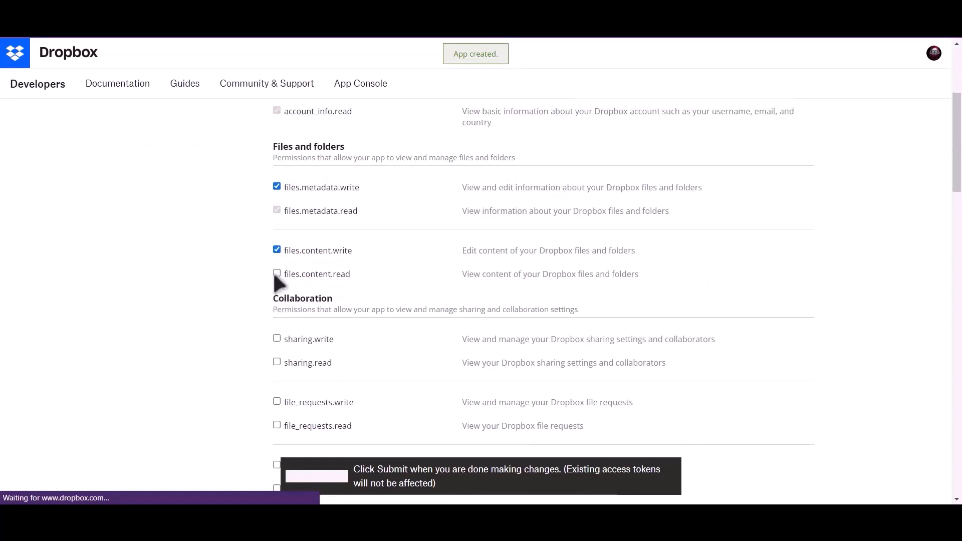
click(276, 274)
Step: Enable the sharing and contacts scopes, submit the permissions, and return to app settings
scroll(277, 275, down, 2)
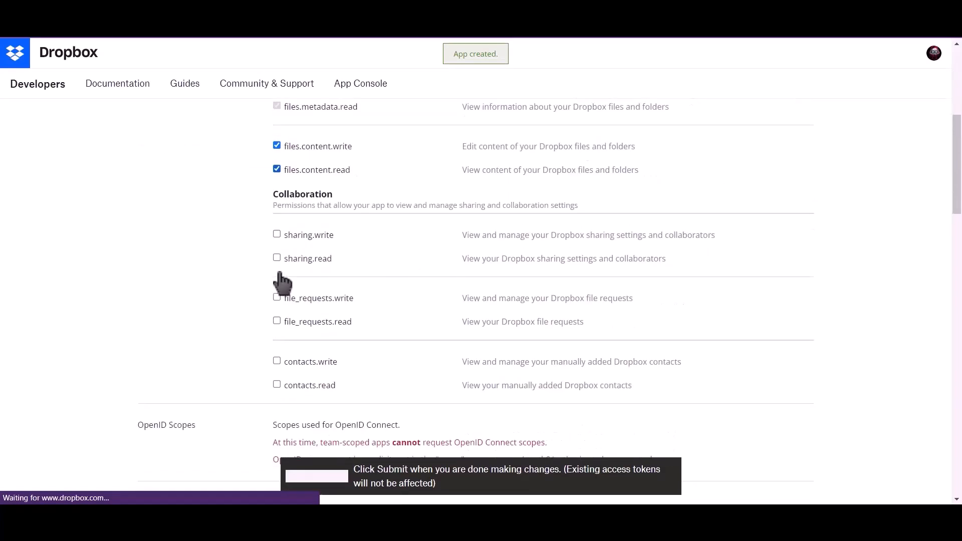
click(277, 235)
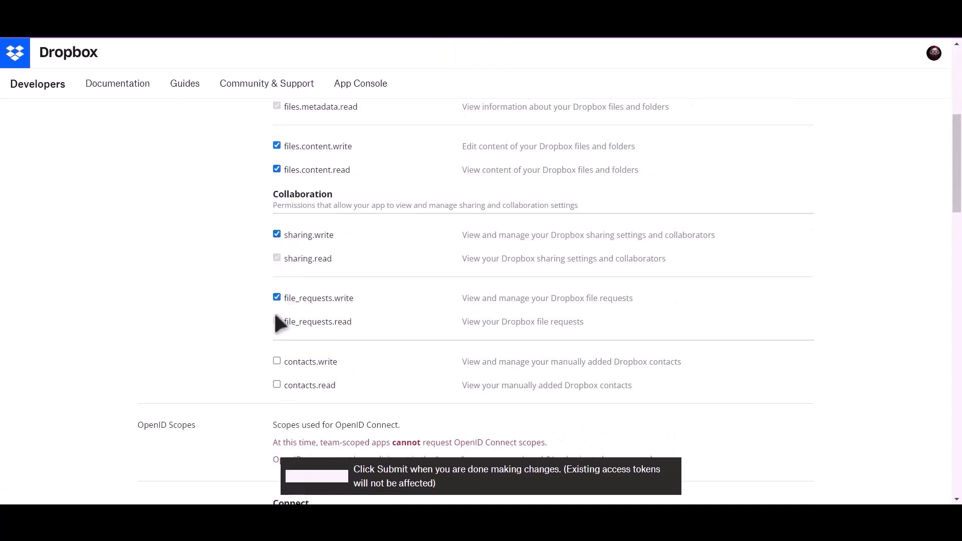
click(276, 362)
scroll(301, 378, down, 2)
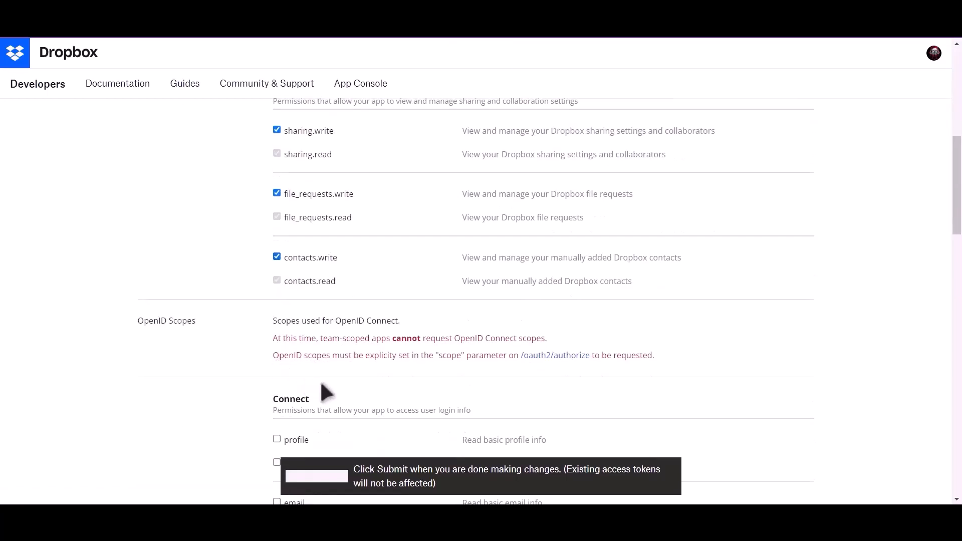
click(333, 479)
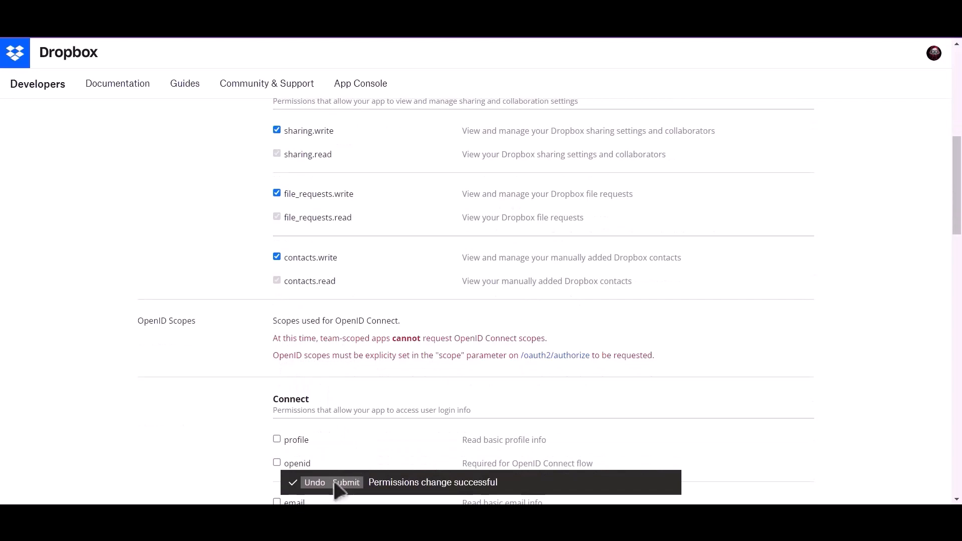
scroll(376, 351, up, 15)
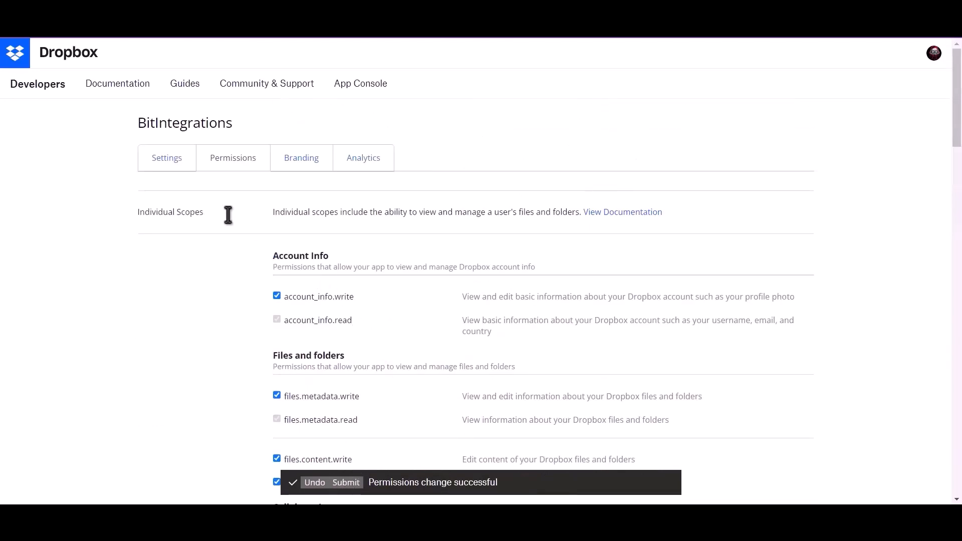
click(162, 165)
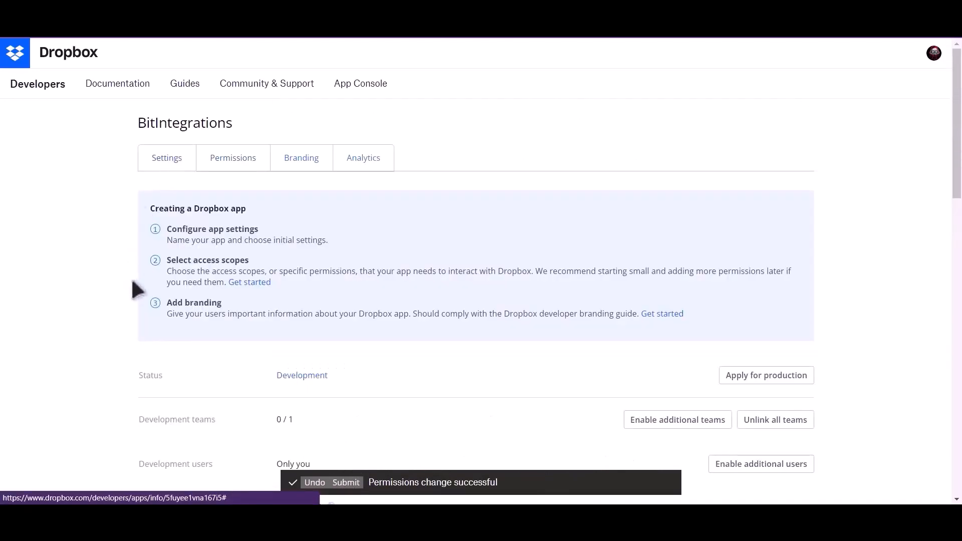
Step: Copy the Dropbox app key into the Bit Integrations Dropbox Client Id field
scroll(135, 290, down, 2)
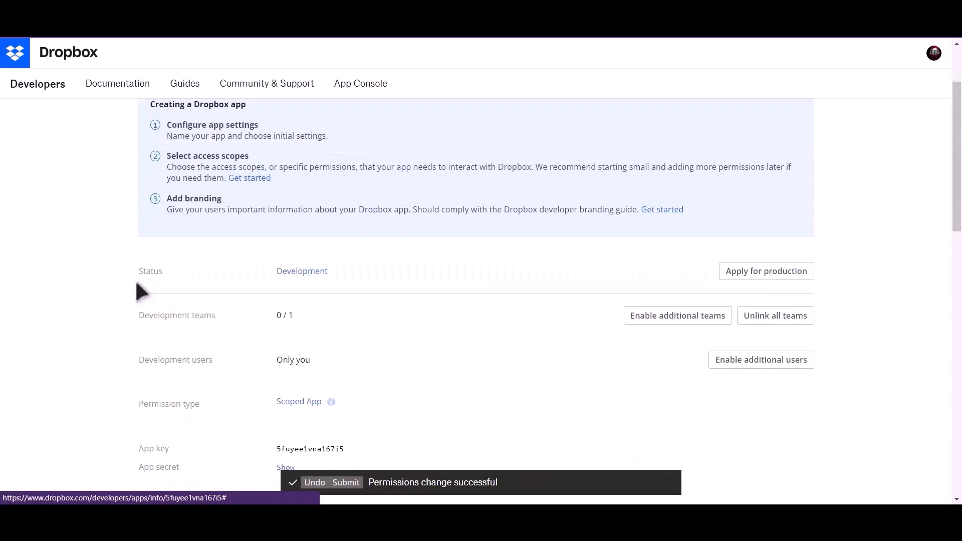
scroll(141, 290, down, 2)
drag(138, 343, 153, 346)
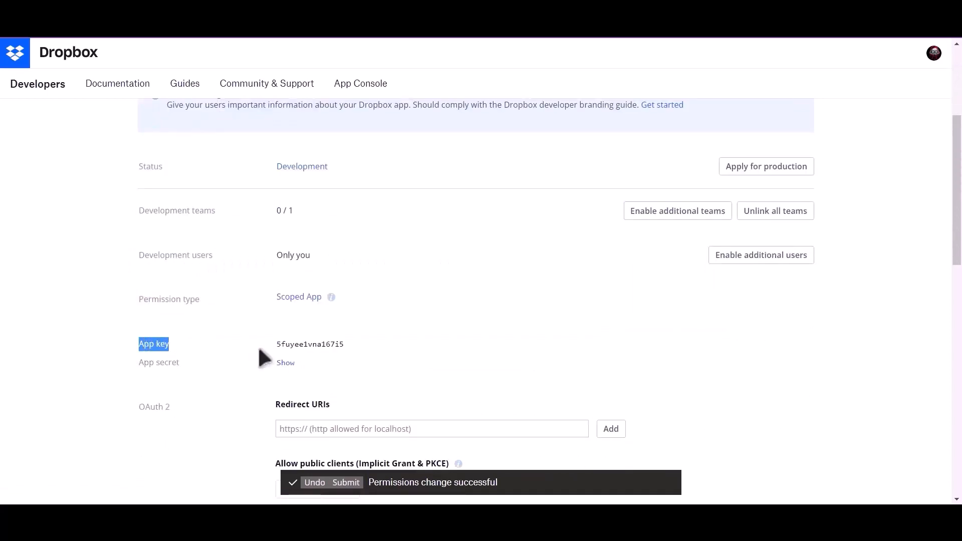
double_click(283, 344)
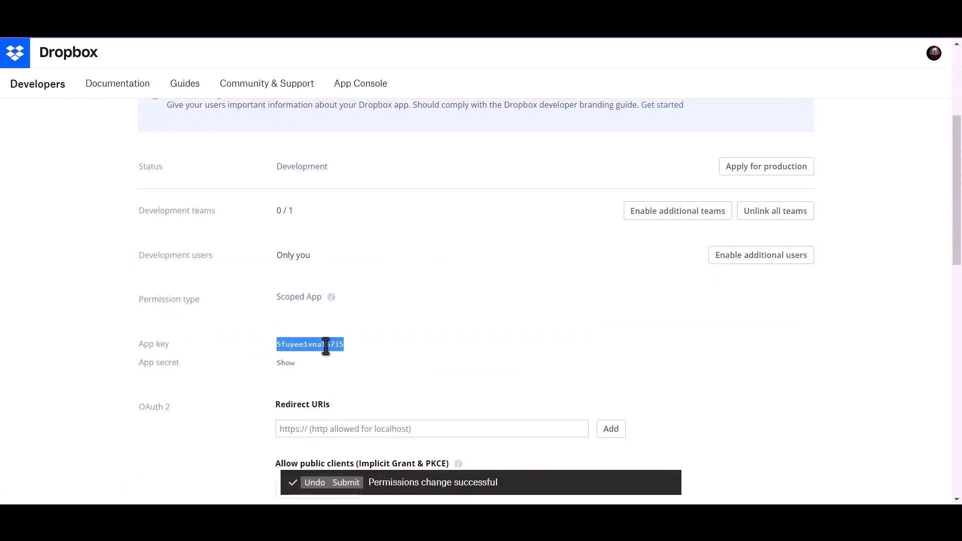
key(ctrl+c)
key(ctrl+shift+Tab)
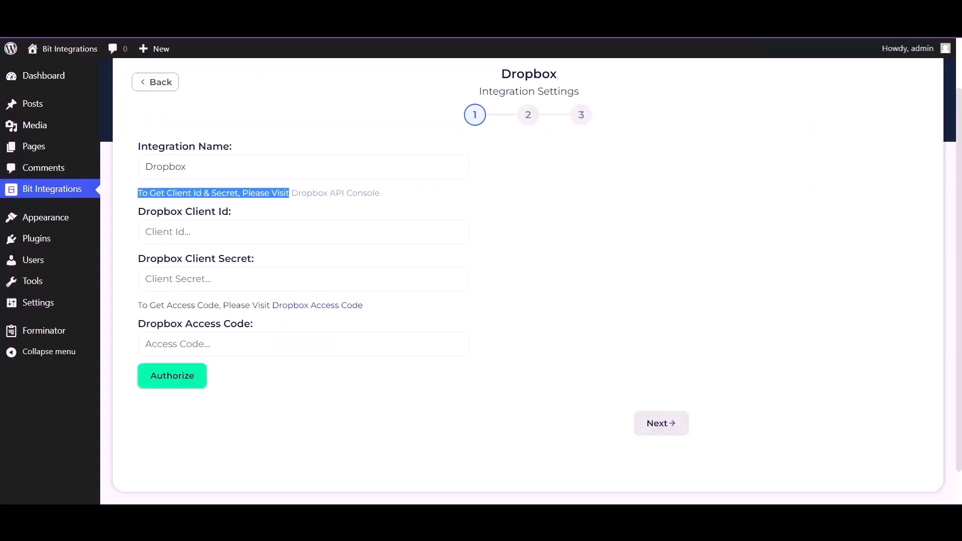
click(225, 231)
key(ctrl+v)
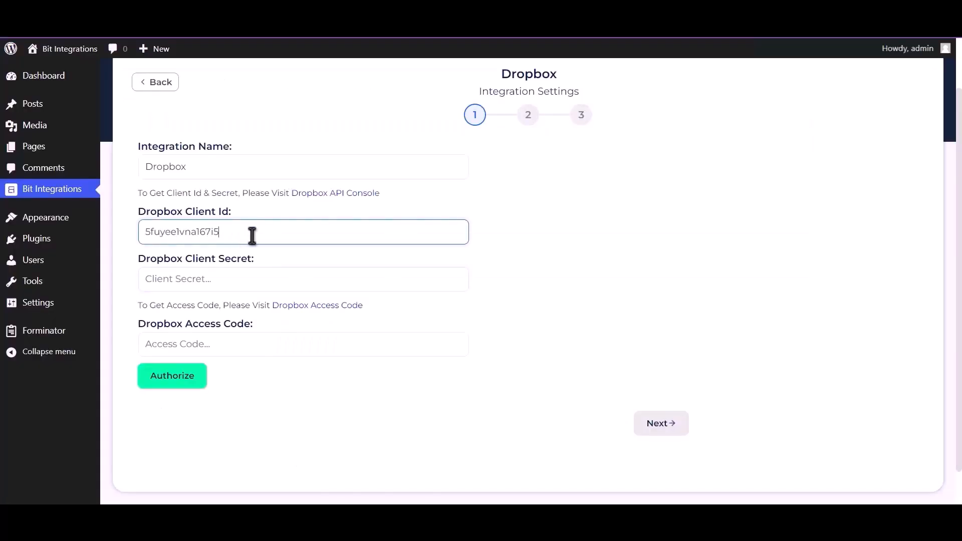
Step: Reveal the Dropbox app secret and paste it into the Dropbox Client Secret field
key(ctrl+Tab)
click(282, 364)
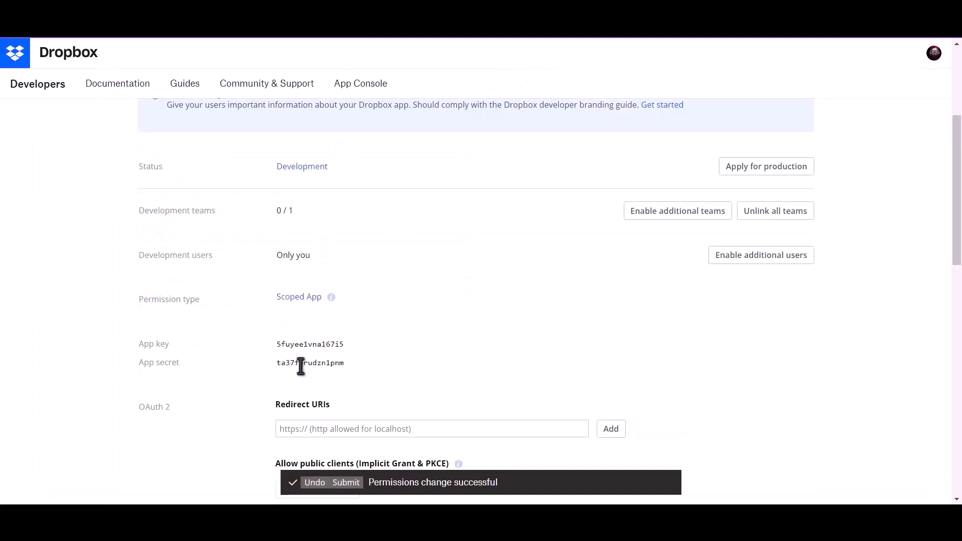
double_click(305, 363)
key(ctrl+c)
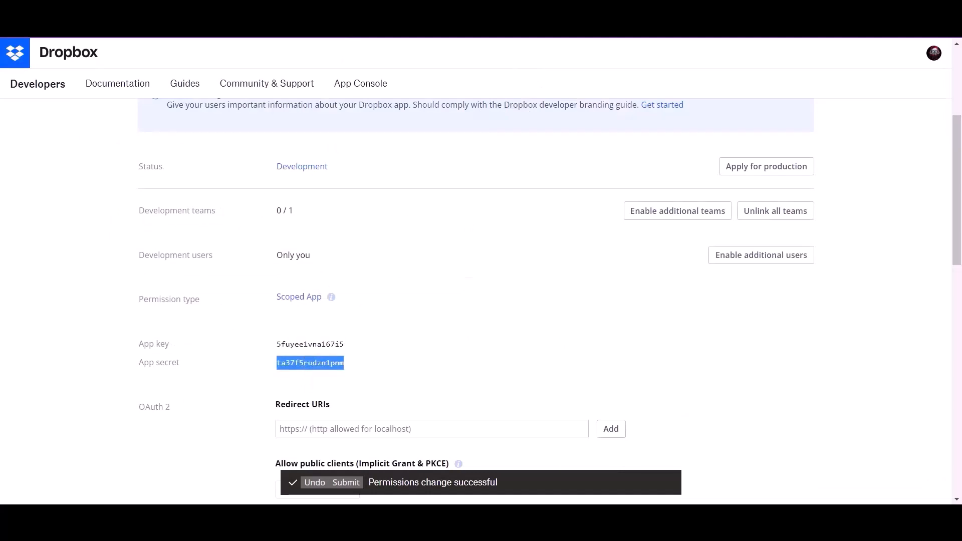
key(ctrl+shift+Tab)
click(219, 279)
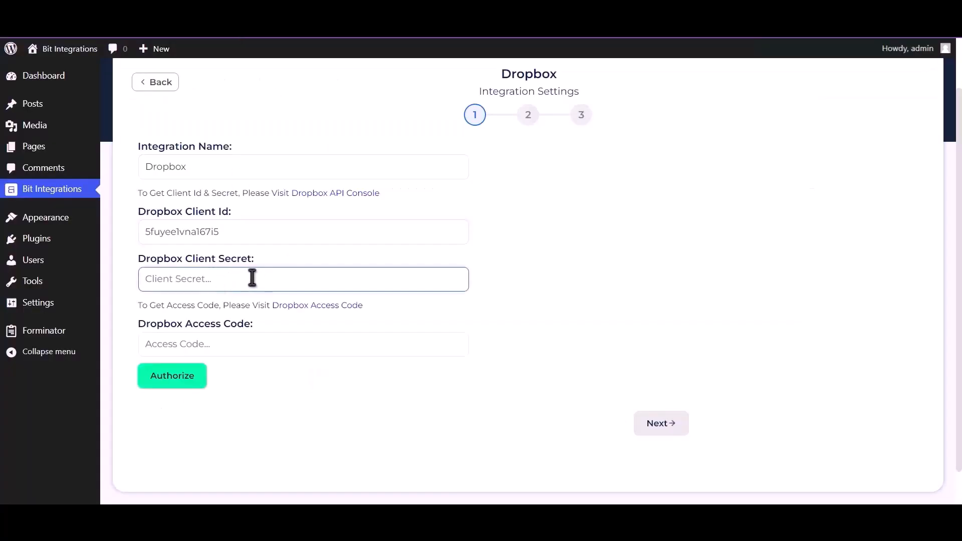
key(ctrl+v)
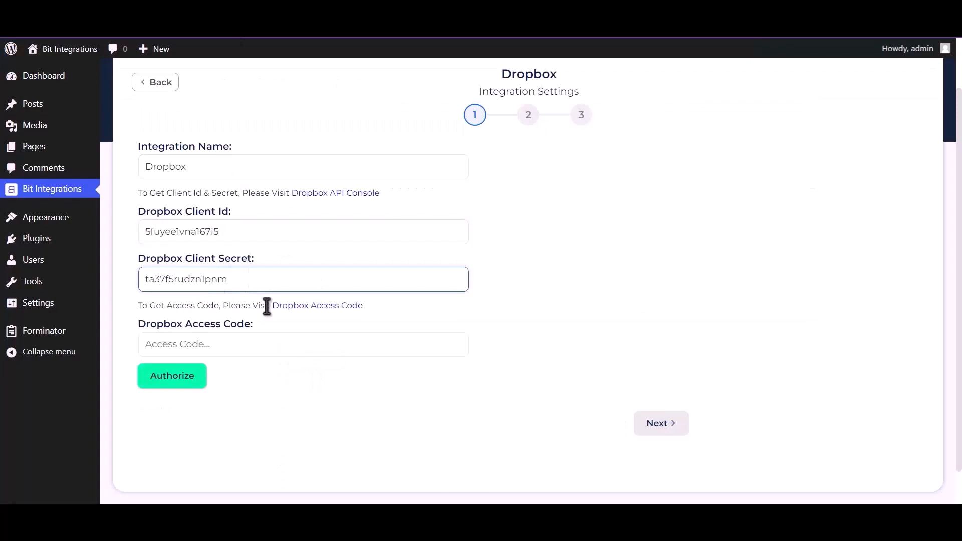
click(318, 307)
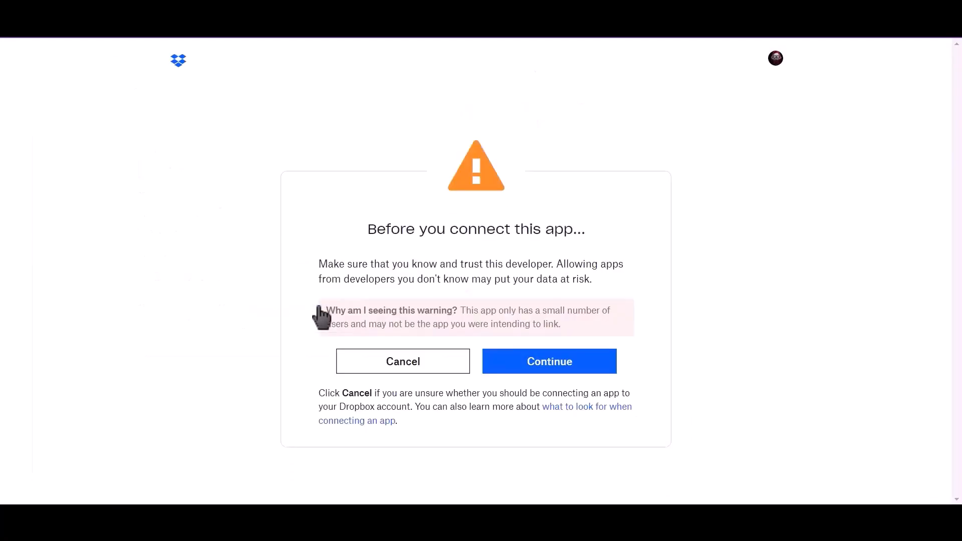
Step: Authorize BitIntegrations on the Dropbox account and copy the generated access code
click(555, 366)
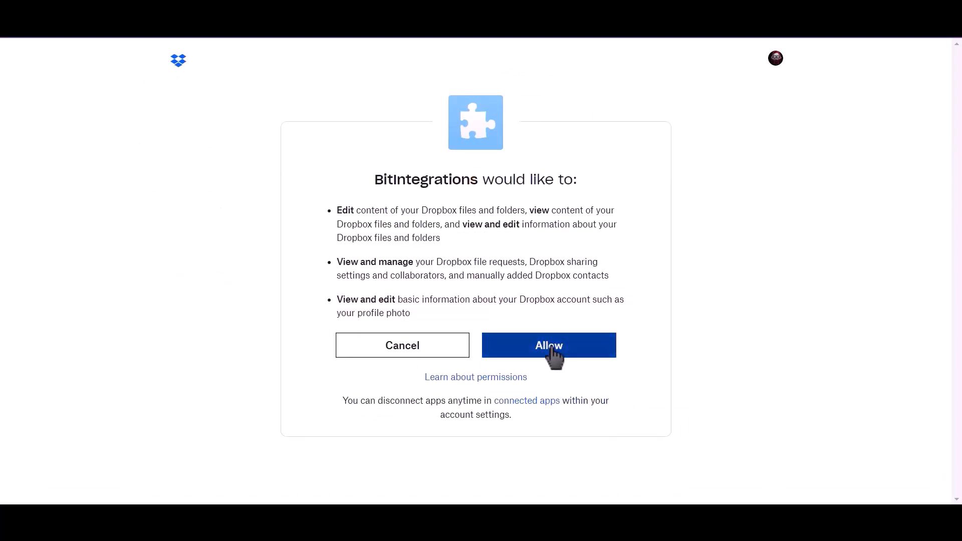
click(555, 357)
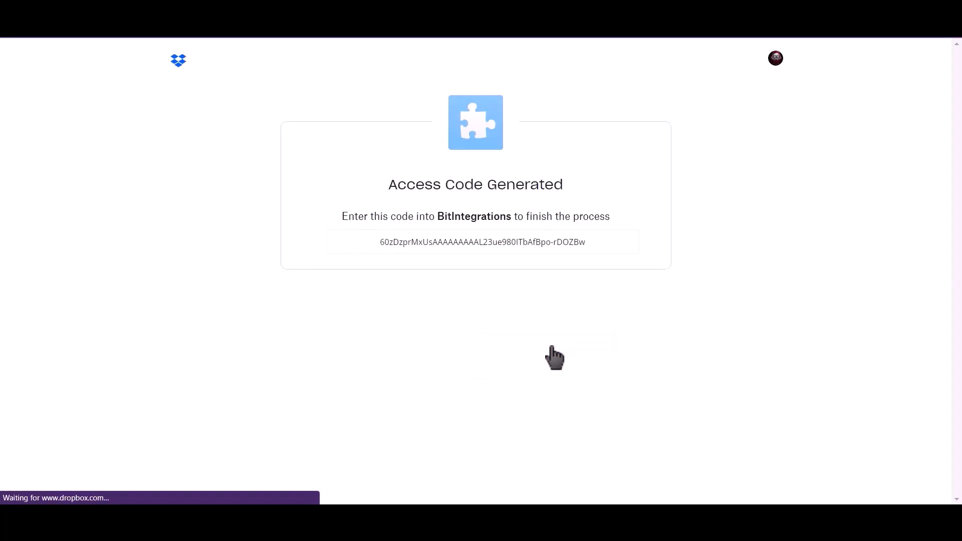
click(510, 242)
right_click(521, 244)
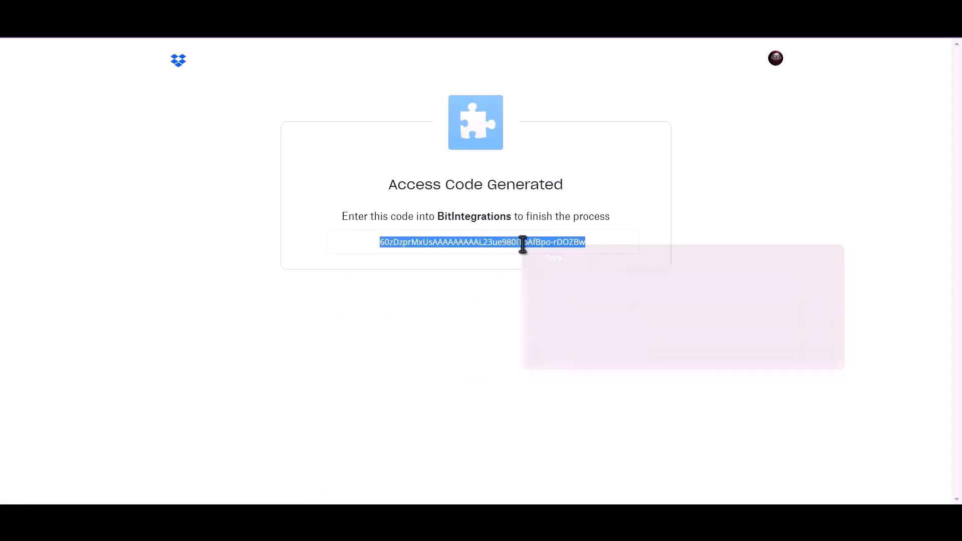
click(551, 257)
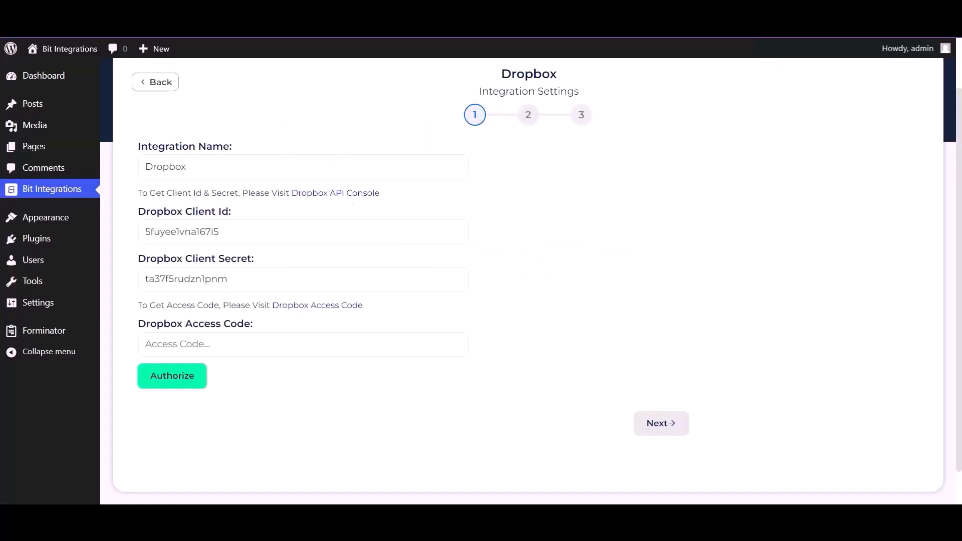
Step: Paste the Dropbox access code into the Access Code field and authorize the connection
click(249, 337)
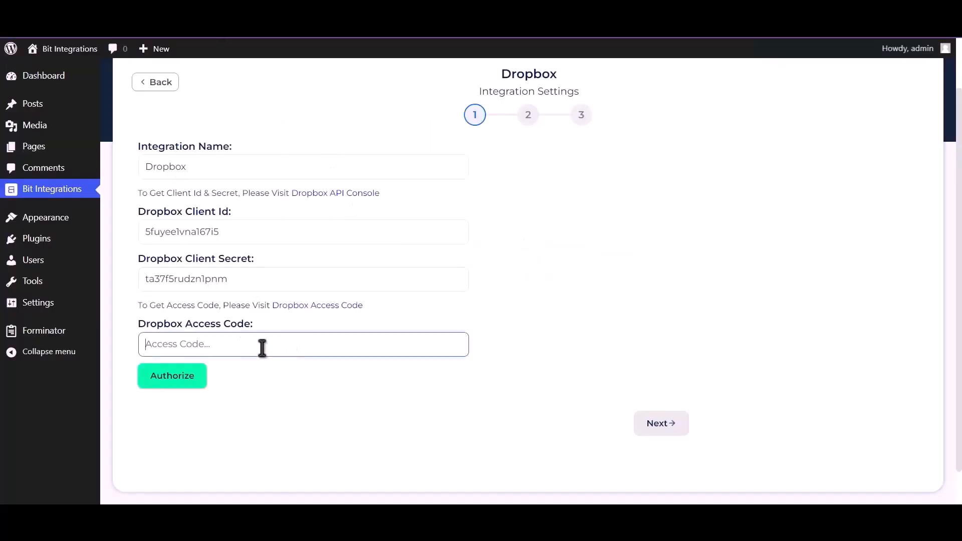
key(ctrl+v)
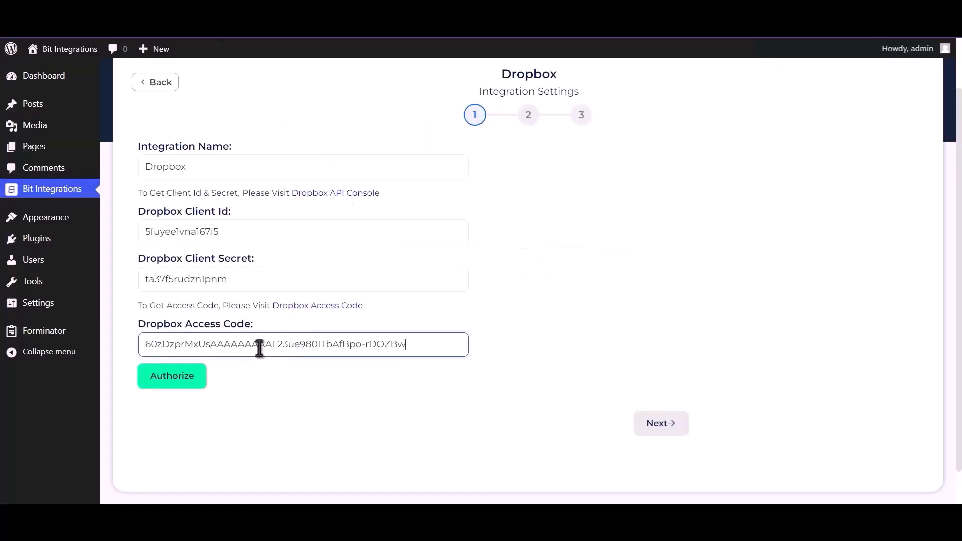
click(180, 376)
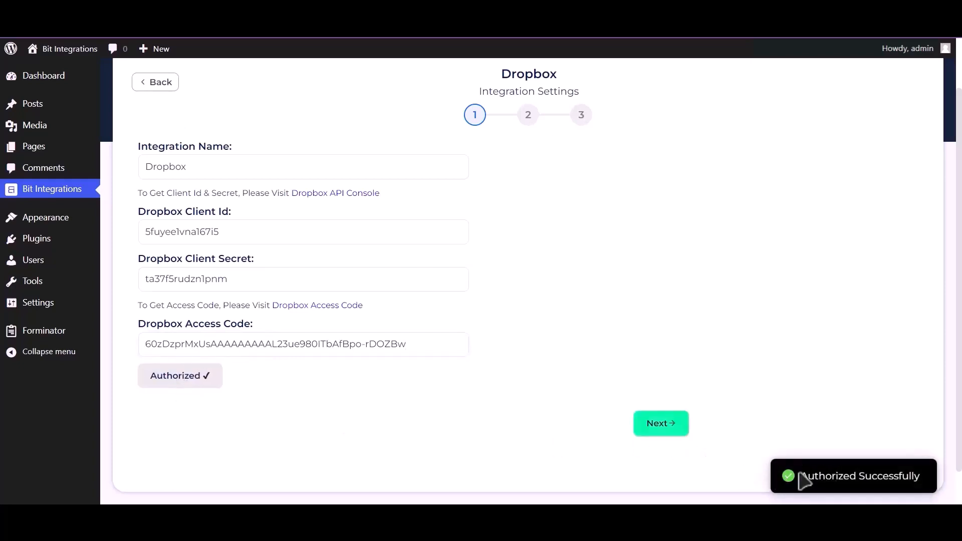
drag(800, 477, 931, 481)
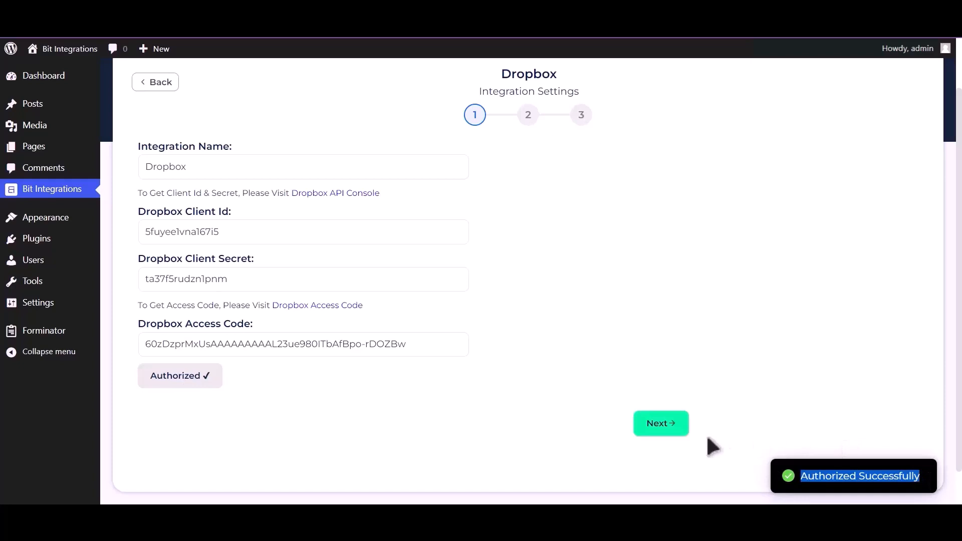
Step: Map the Upload file-1 field to the 'bit integrations' Dropbox folder
click(661, 425)
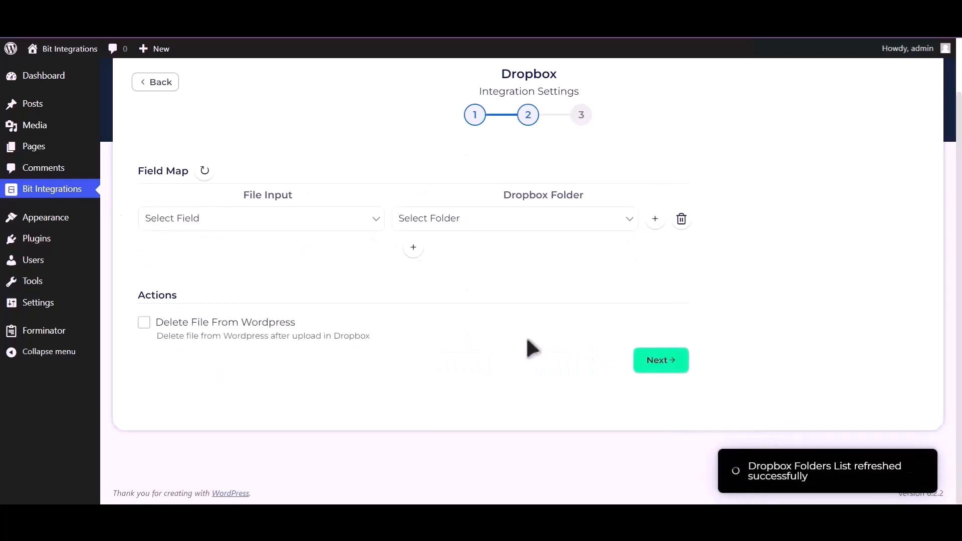
click(273, 218)
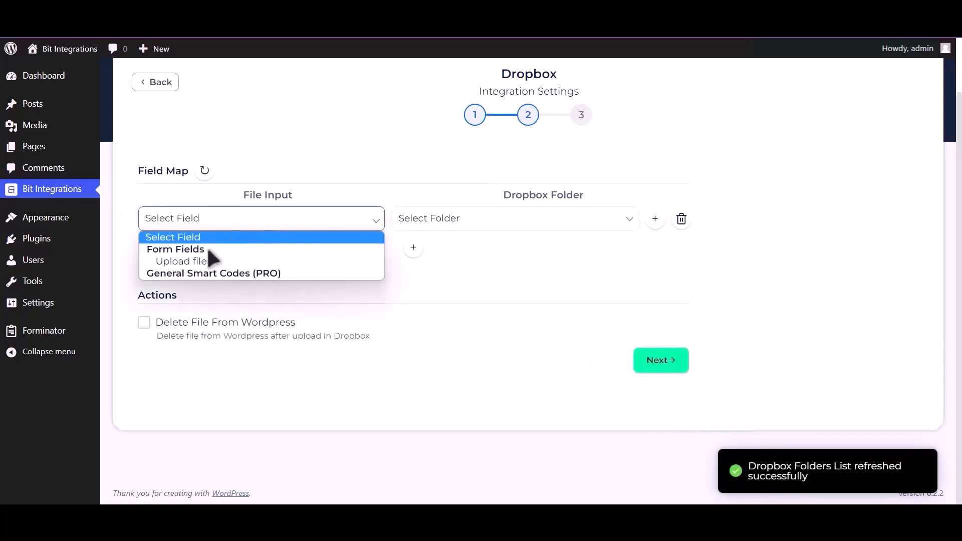
click(242, 261)
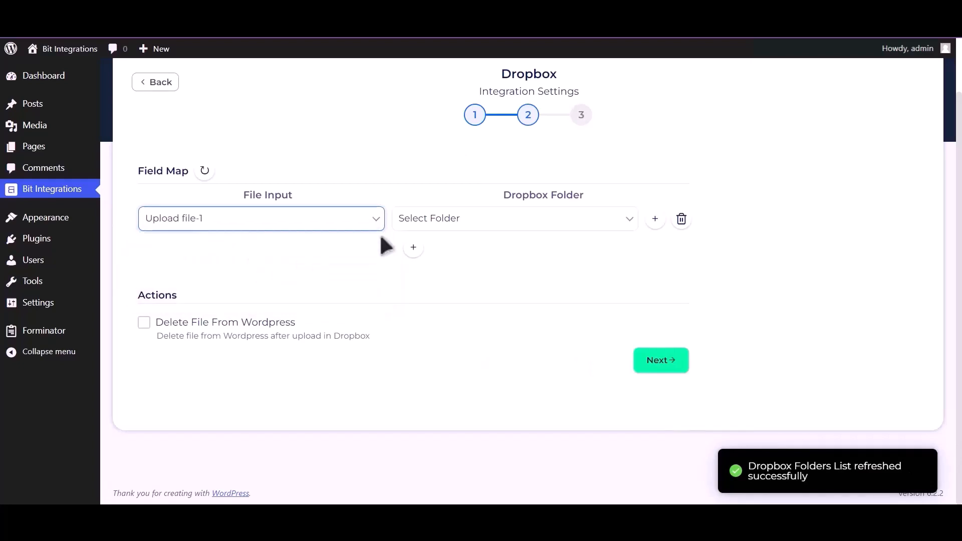
click(482, 227)
click(500, 249)
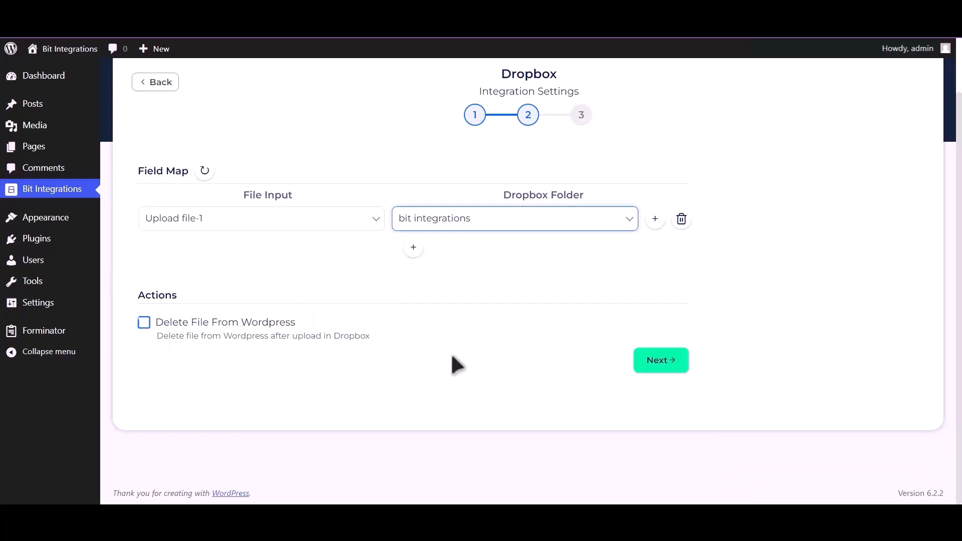
click(660, 362)
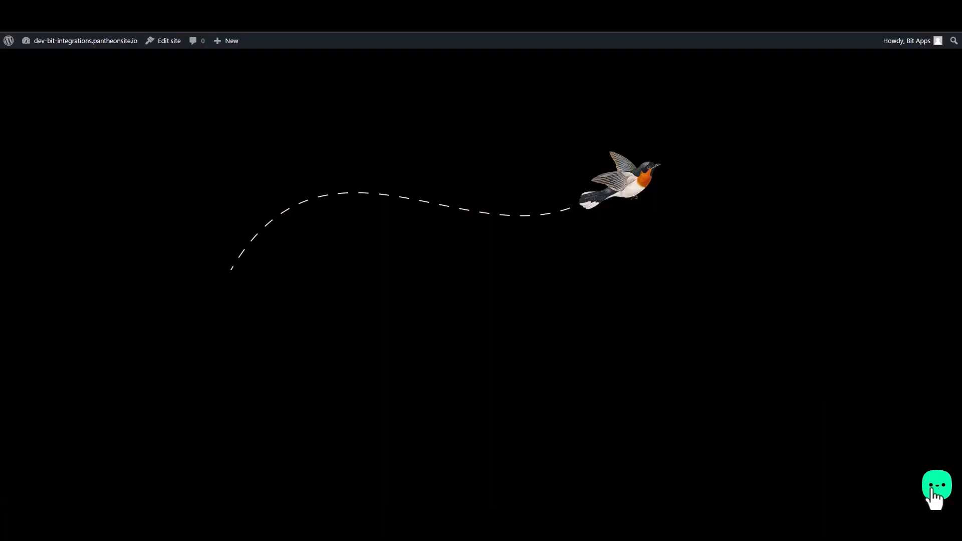
Step: Open the chat widget's Contact Form and fill in first name, last name, e-mail and phone number
click(935, 498)
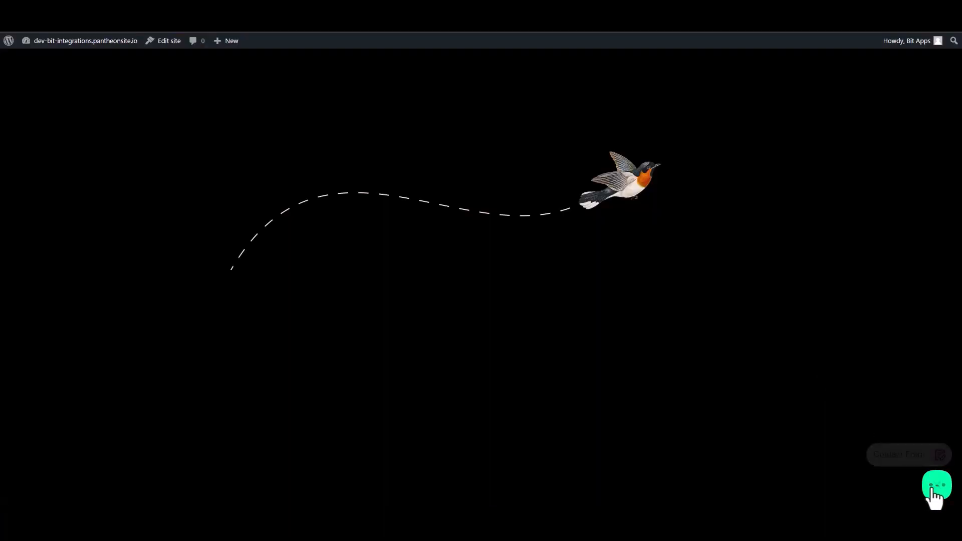
click(905, 454)
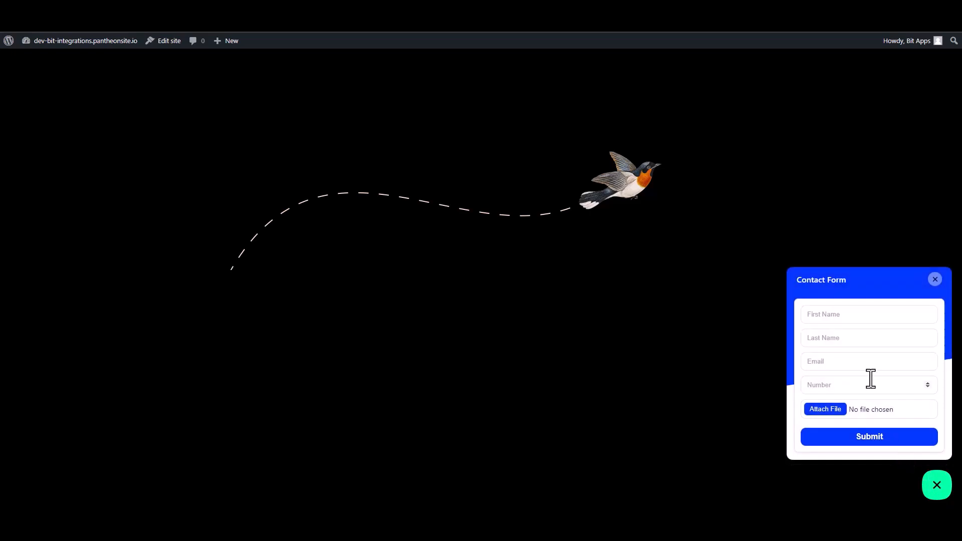
click(837, 316)
text(Bit)
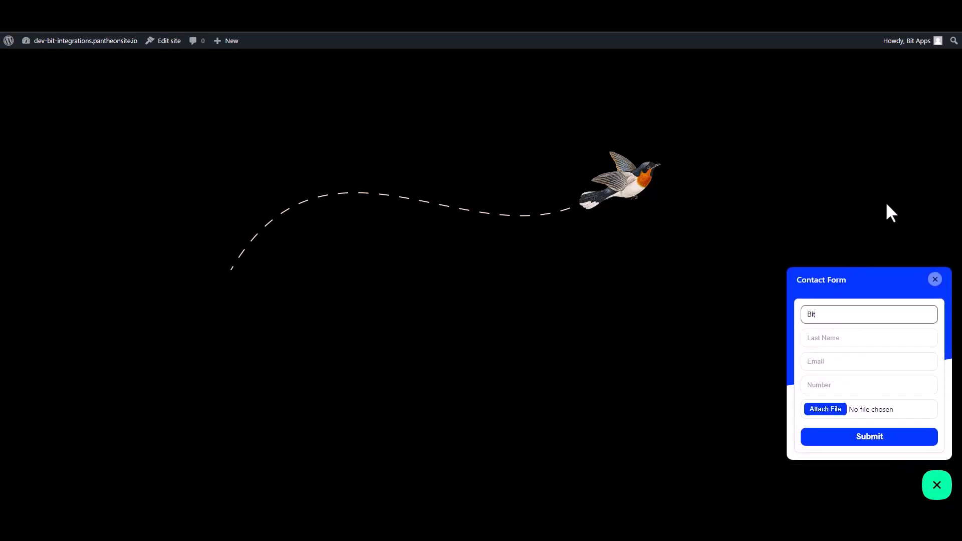
click(900, 338)
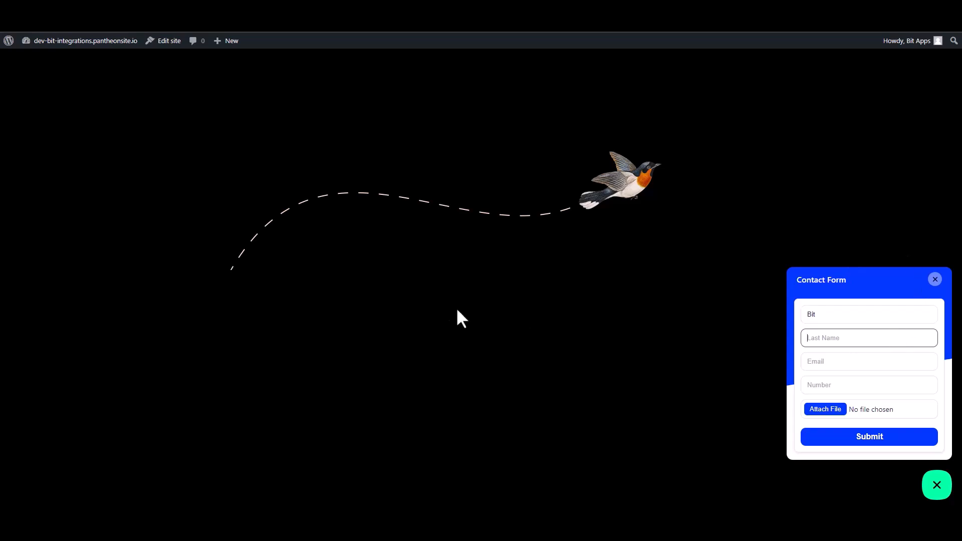
text(Integrations)
click(803, 365)
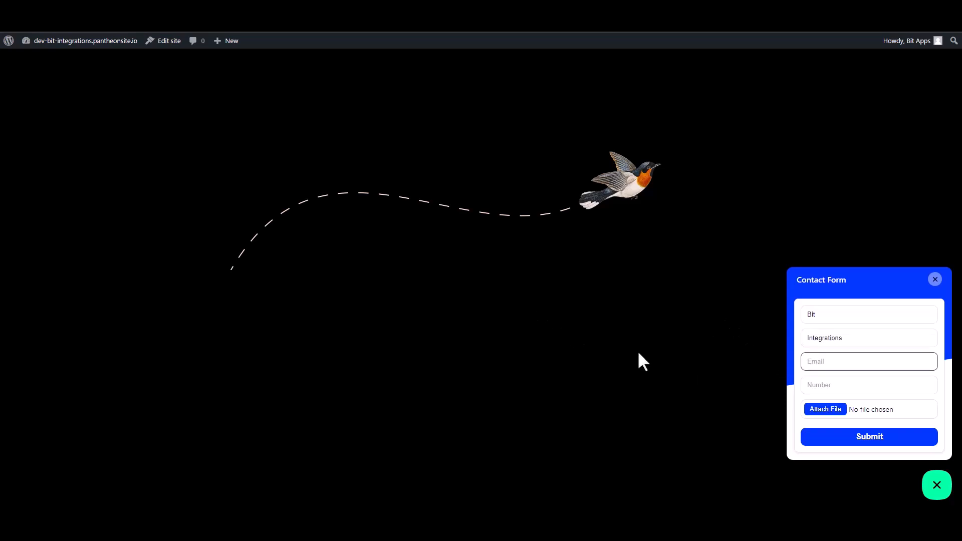
click(826, 386)
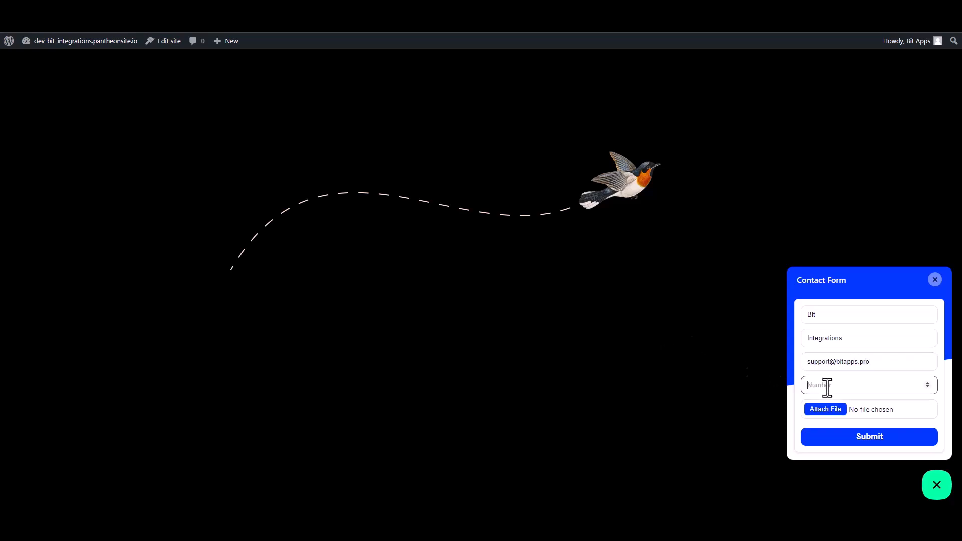
text(444555666)
Step: Attach bit-integrations.svg, submit the form, and open the Dropbox Bit Integrations folder to verify
click(827, 411)
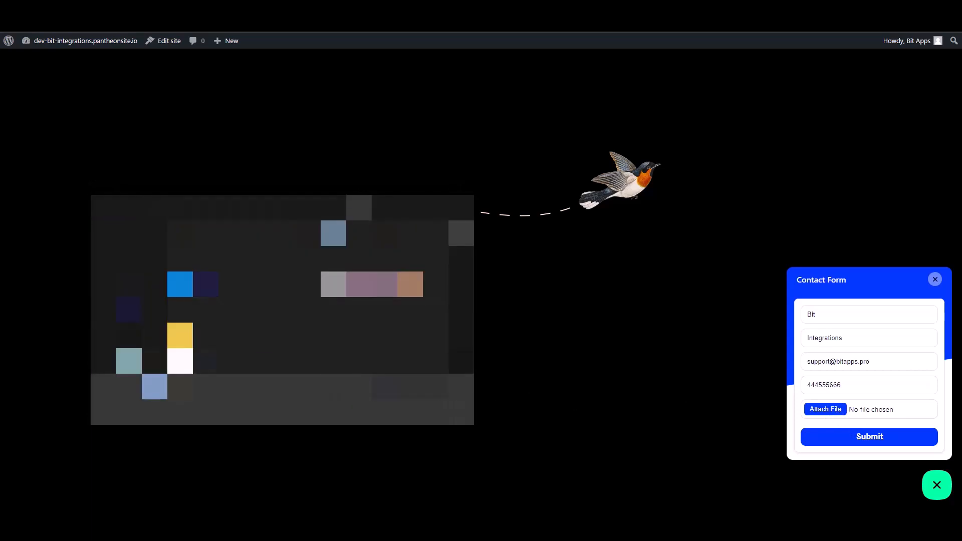
click(261, 259)
click(391, 412)
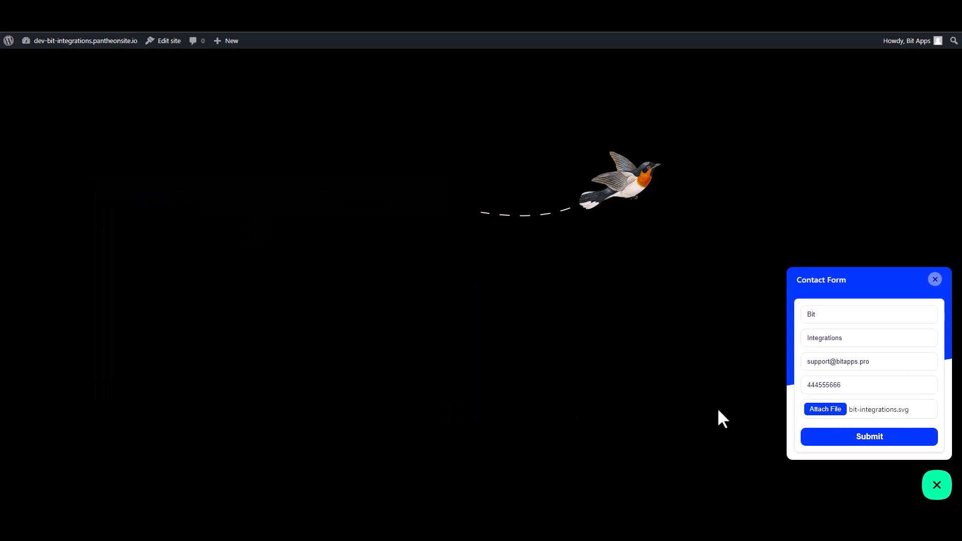
click(841, 436)
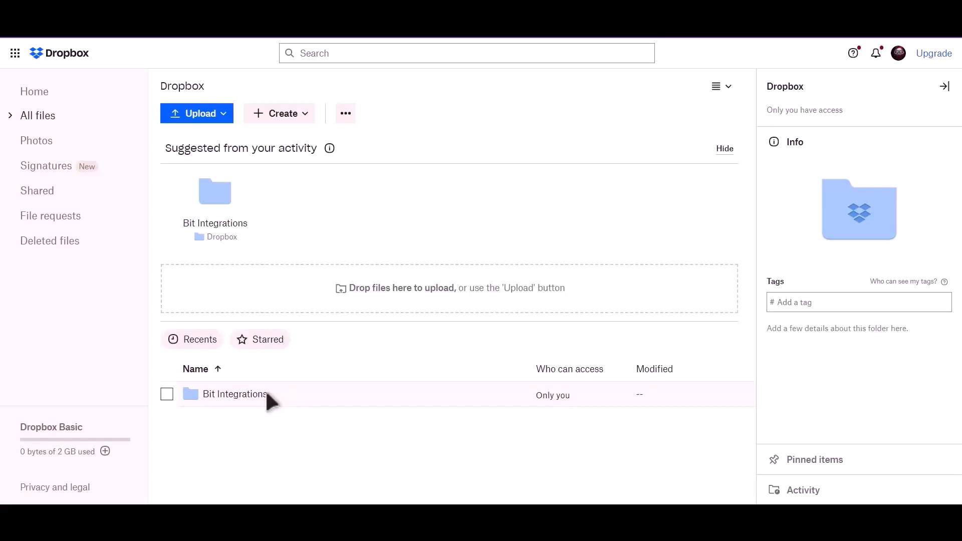
click(250, 399)
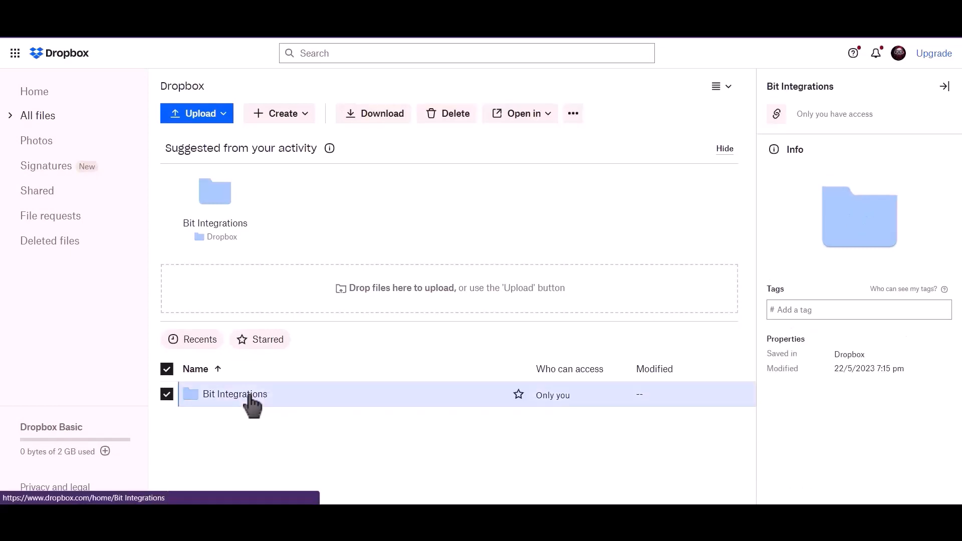
click(249, 398)
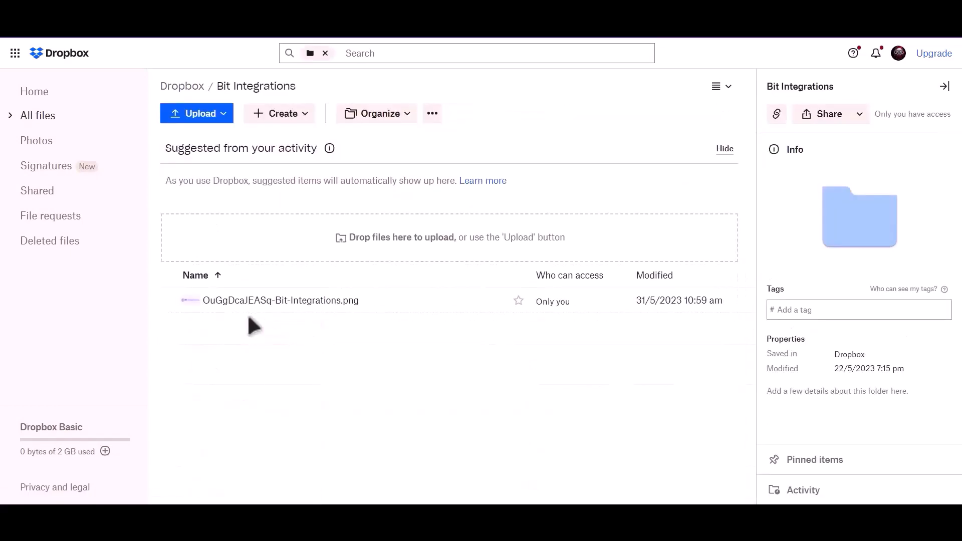